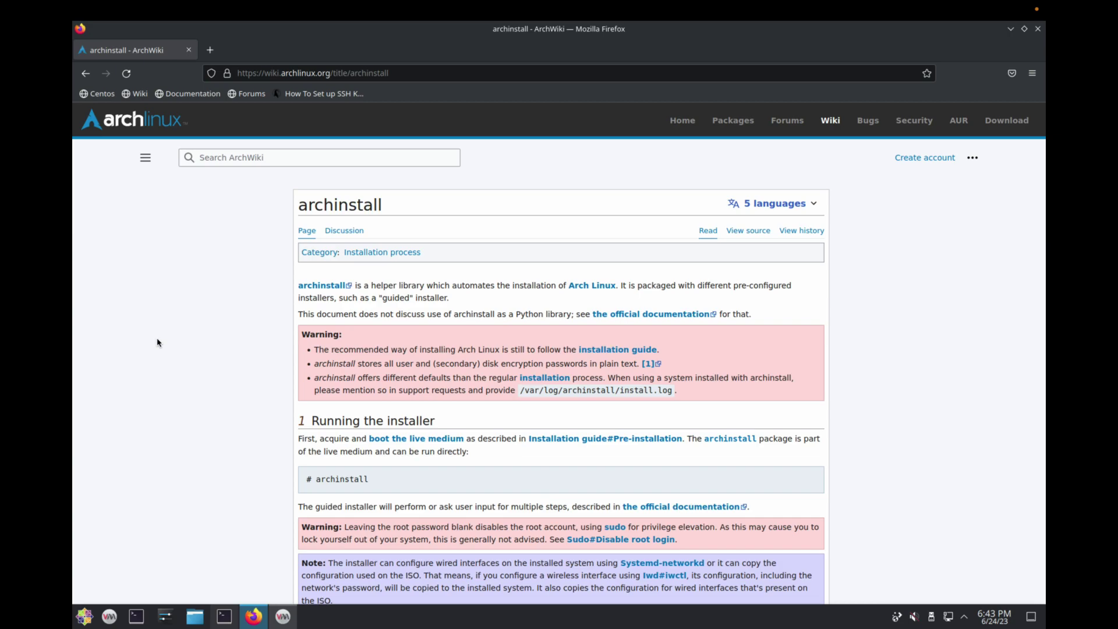
Scroll through the archinstall ArchWiki article and back up to review it
scroll(245, 384, down, 6)
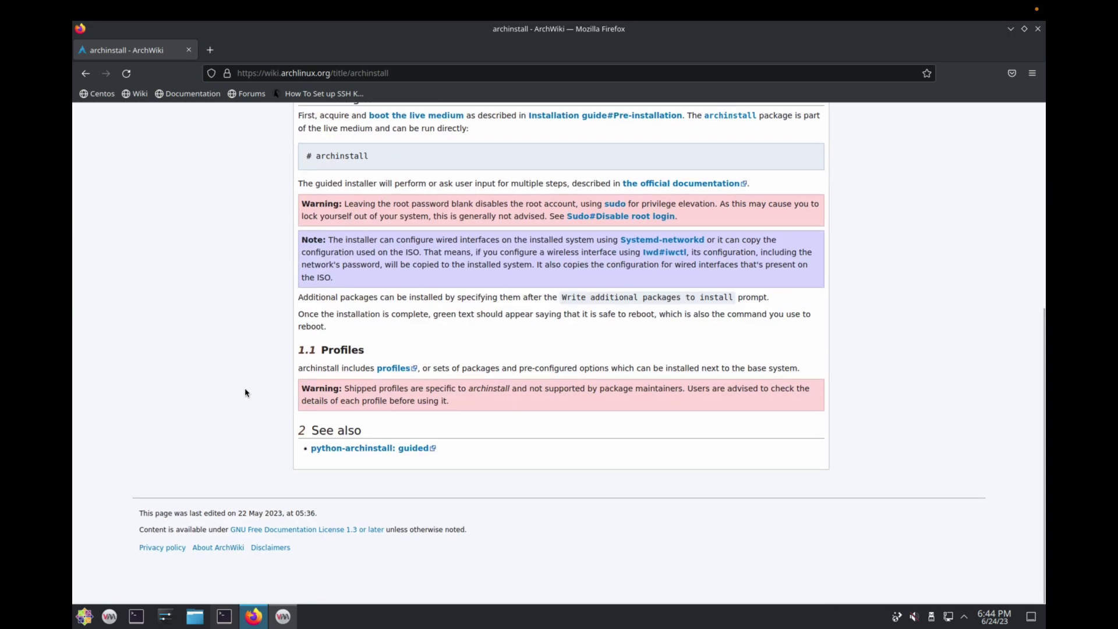
scroll(245, 393, up, 6)
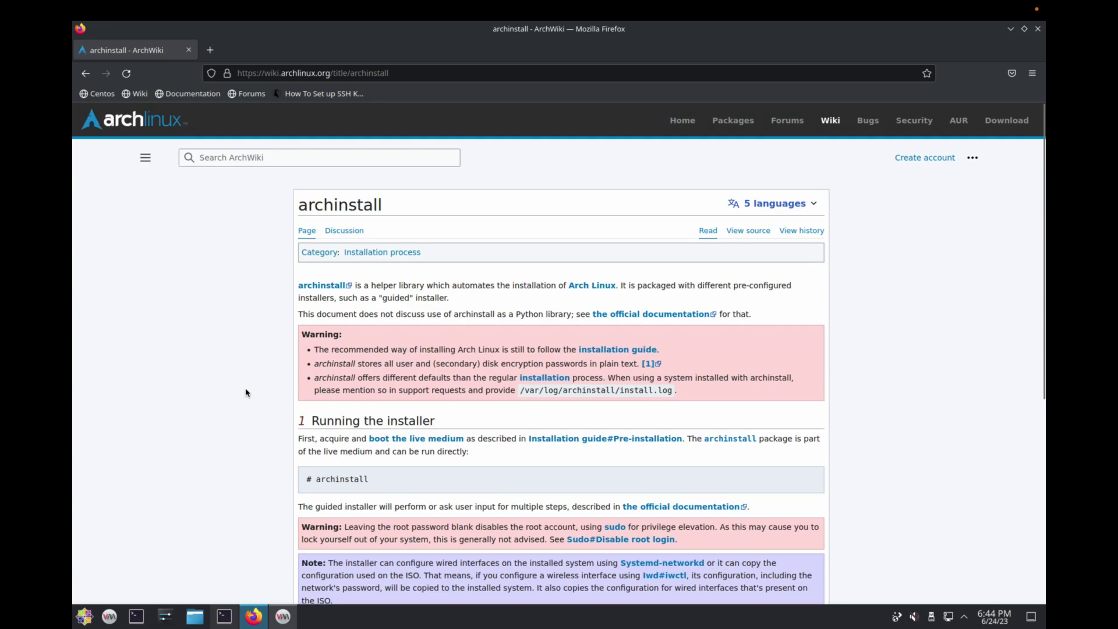
Start a new VM from the archlinux 2023.06.01 ISO with Arch Linux as the operating system
click(283, 616)
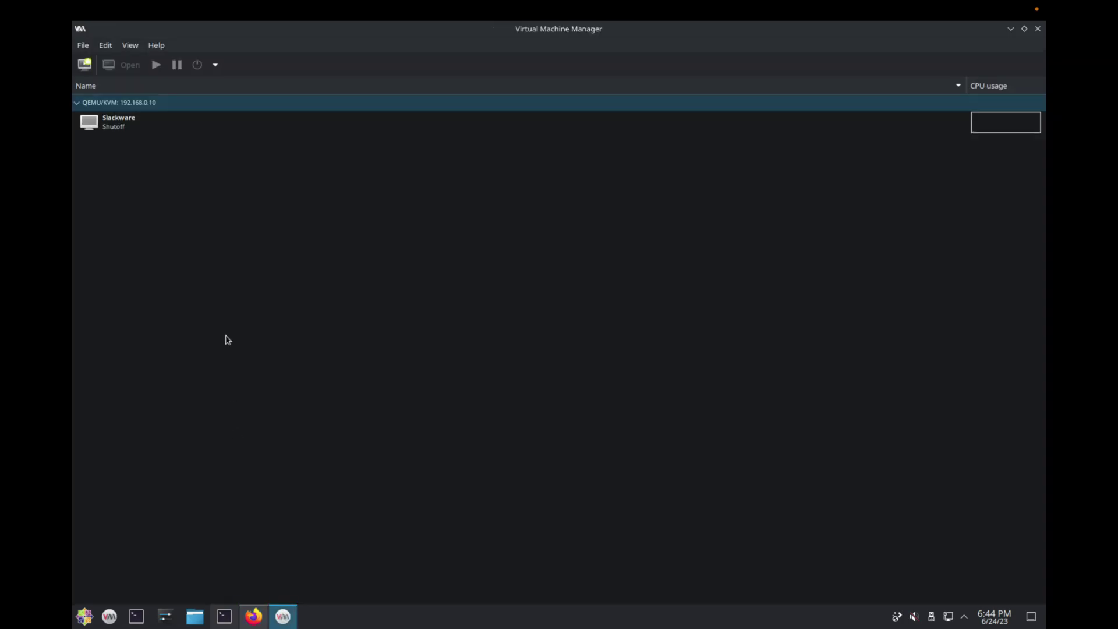
click(85, 64)
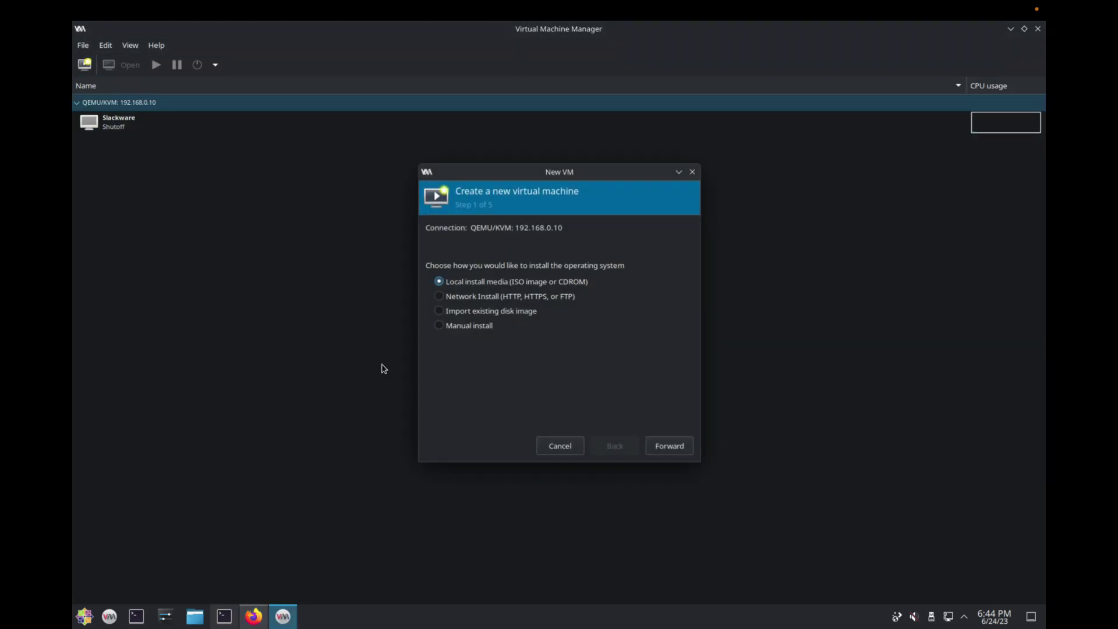
click(661, 448)
click(641, 246)
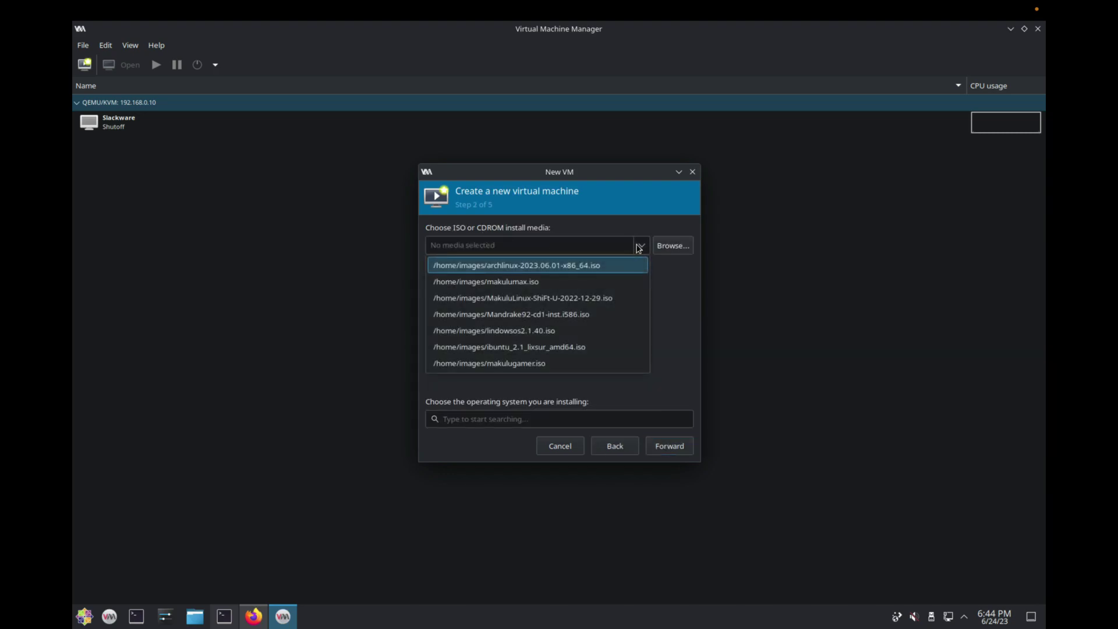
click(533, 266)
click(504, 417)
key(ctrl+a)
text(Arch)
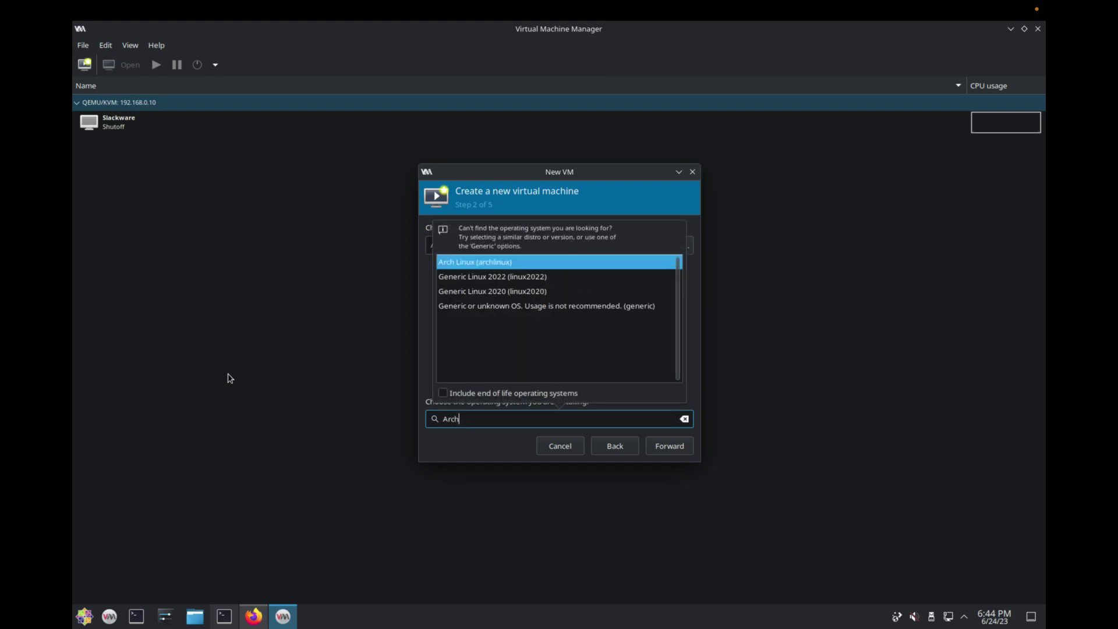
click(484, 262)
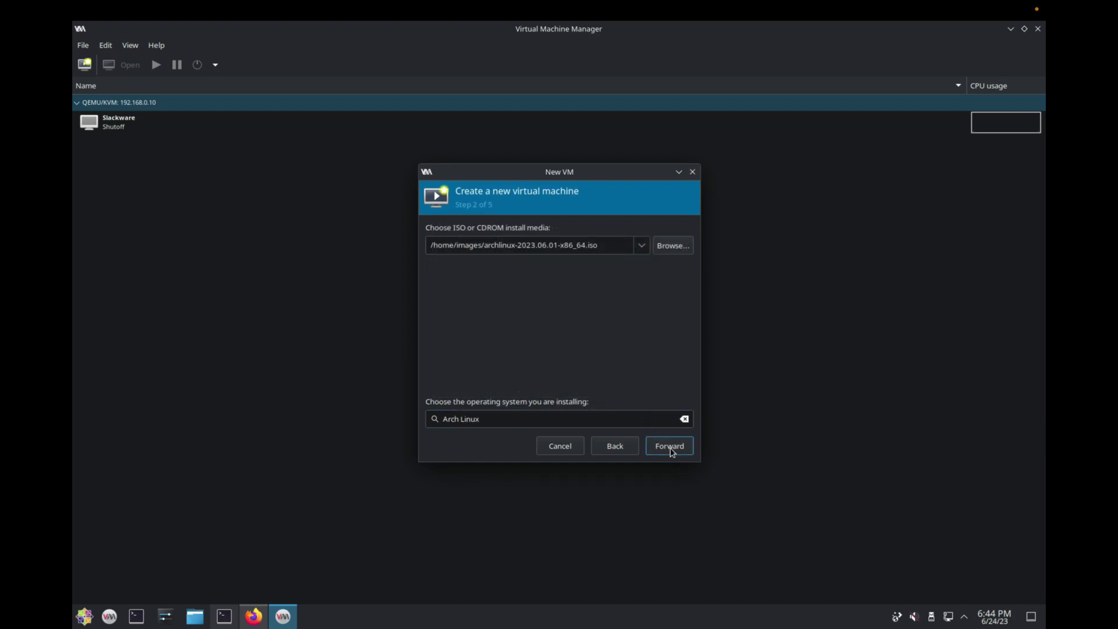
Give the VM 4096 MiB of memory and 4 CPUs
click(669, 448)
double_click(487, 250)
key(BackSpace)
text(4096)
key(Tab)
text(4)
Set a 50 GiB disk, name the VM Archlinux, and finish creating it
click(683, 449)
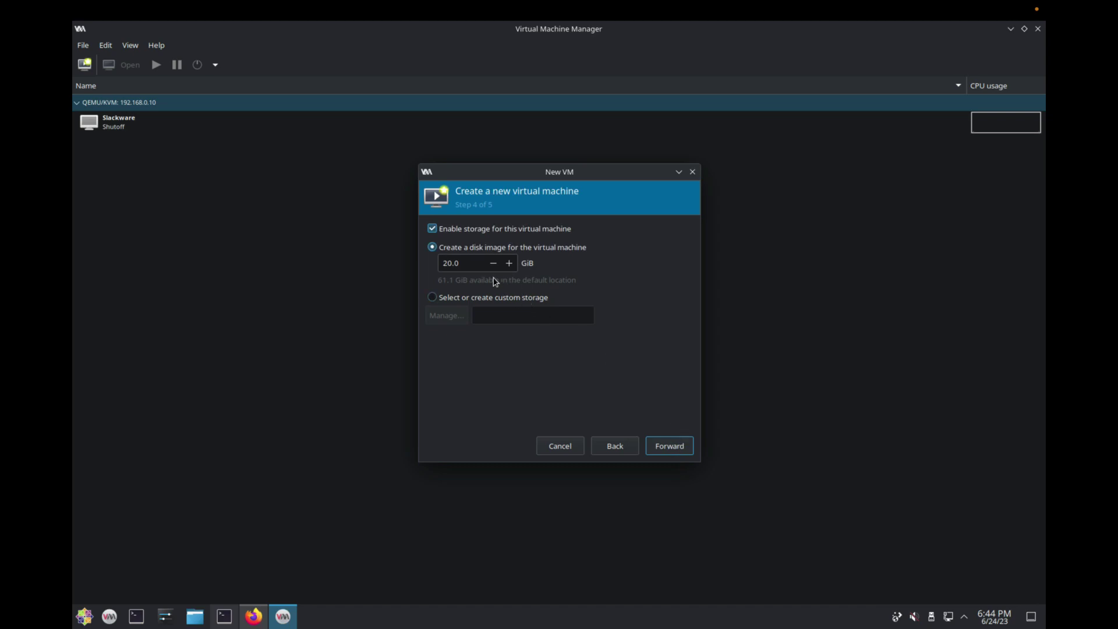
double_click(473, 260)
text(50)
click(670, 446)
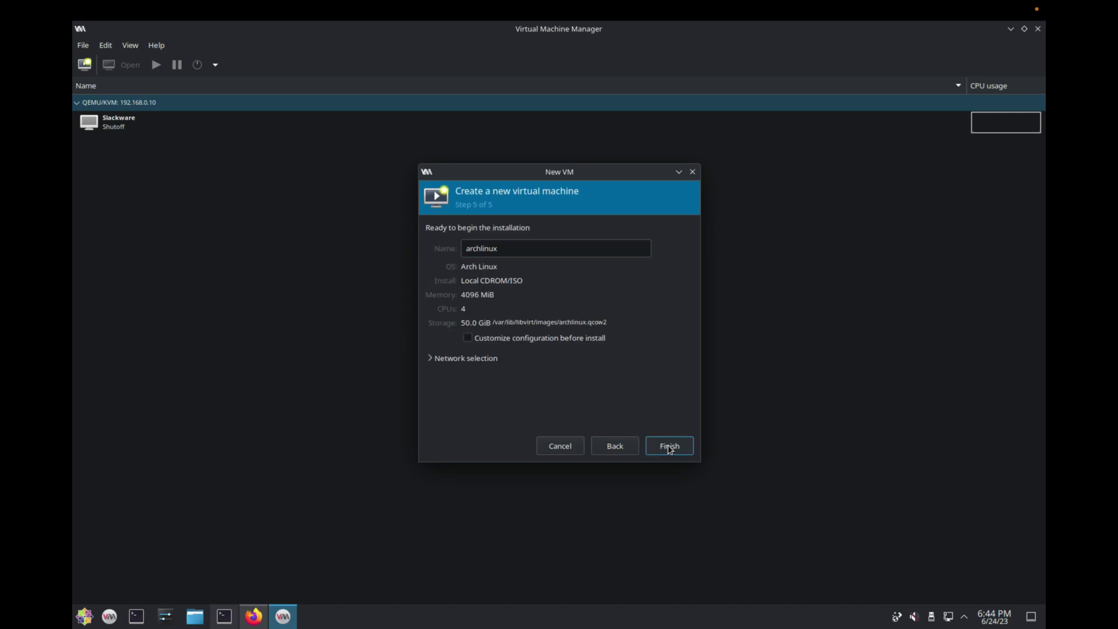
double_click(512, 247)
text(Archlinux)
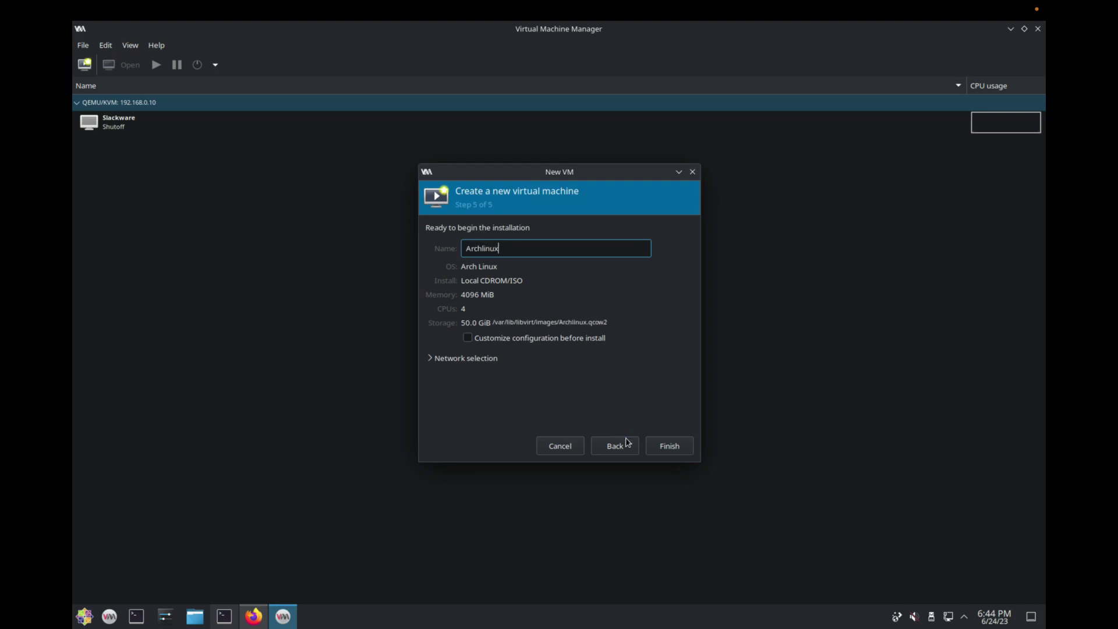
click(670, 446)
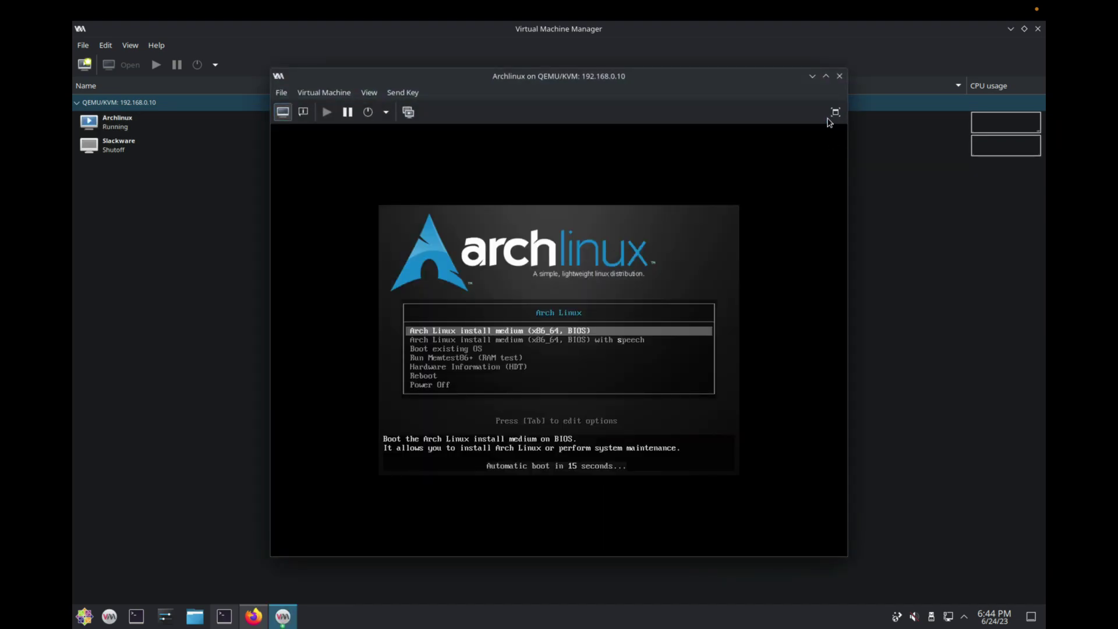
Fullscreen the VM console and boot the standard Arch Linux install medium entry
click(835, 111)
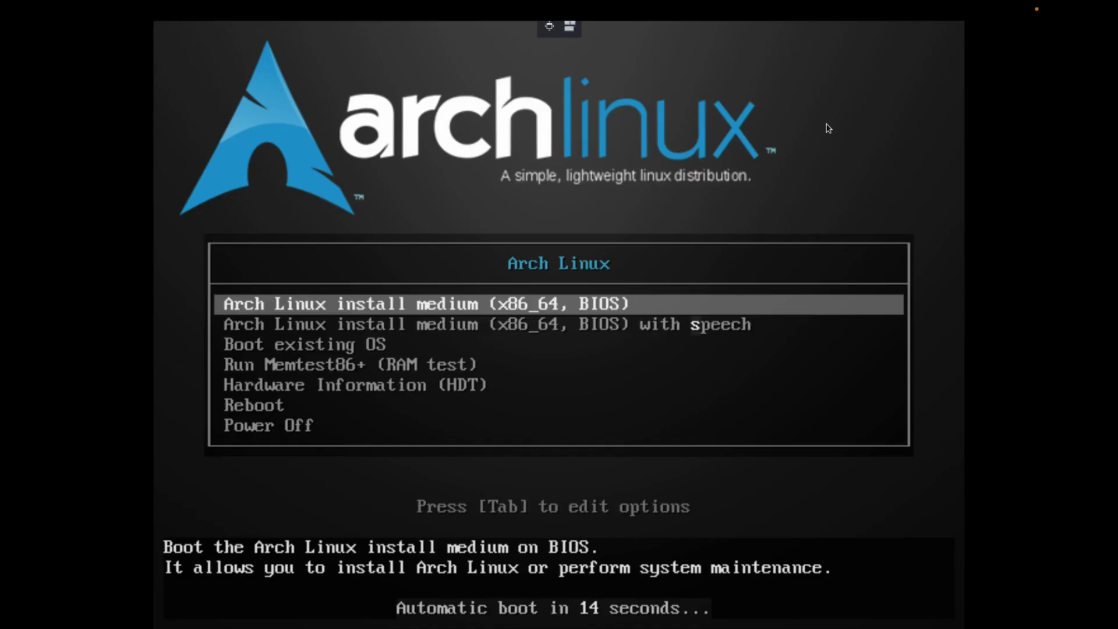
key(Down)
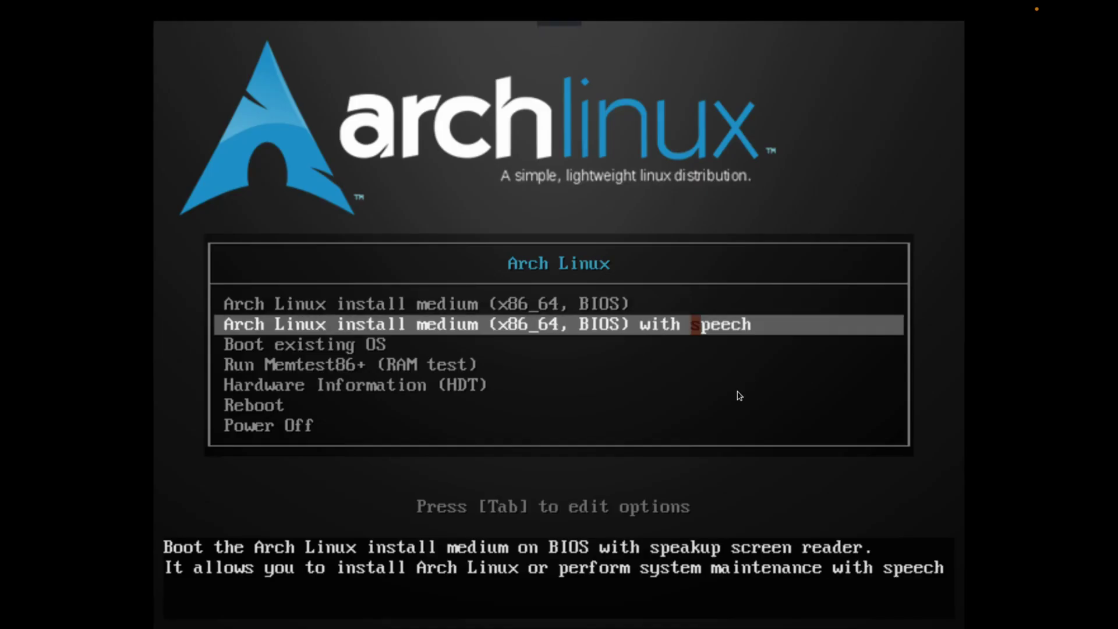
key(Up)
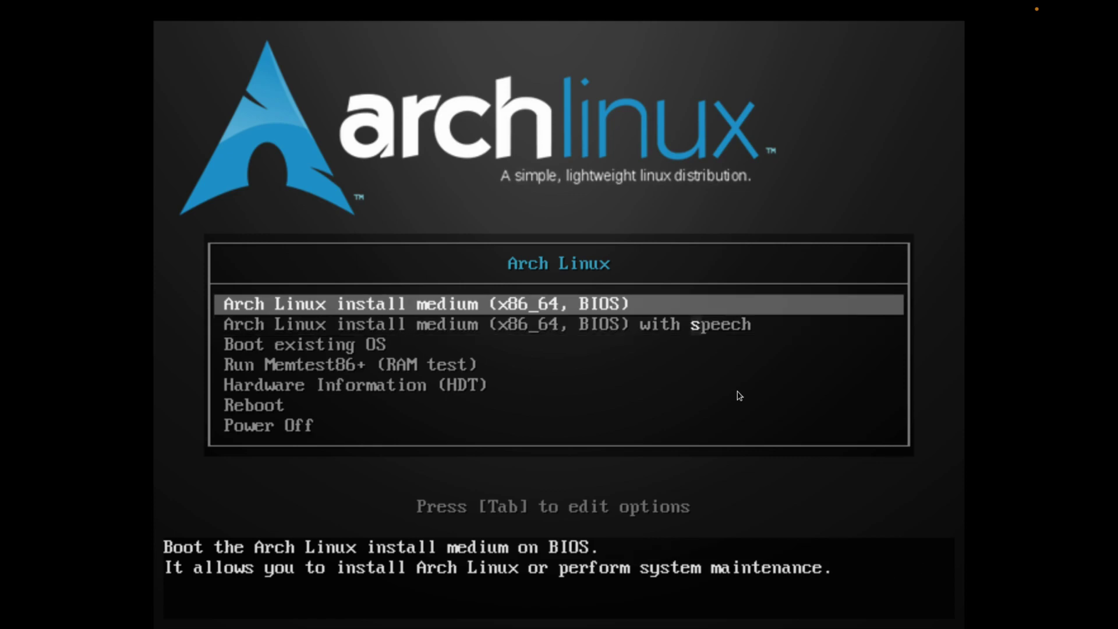
key(Return)
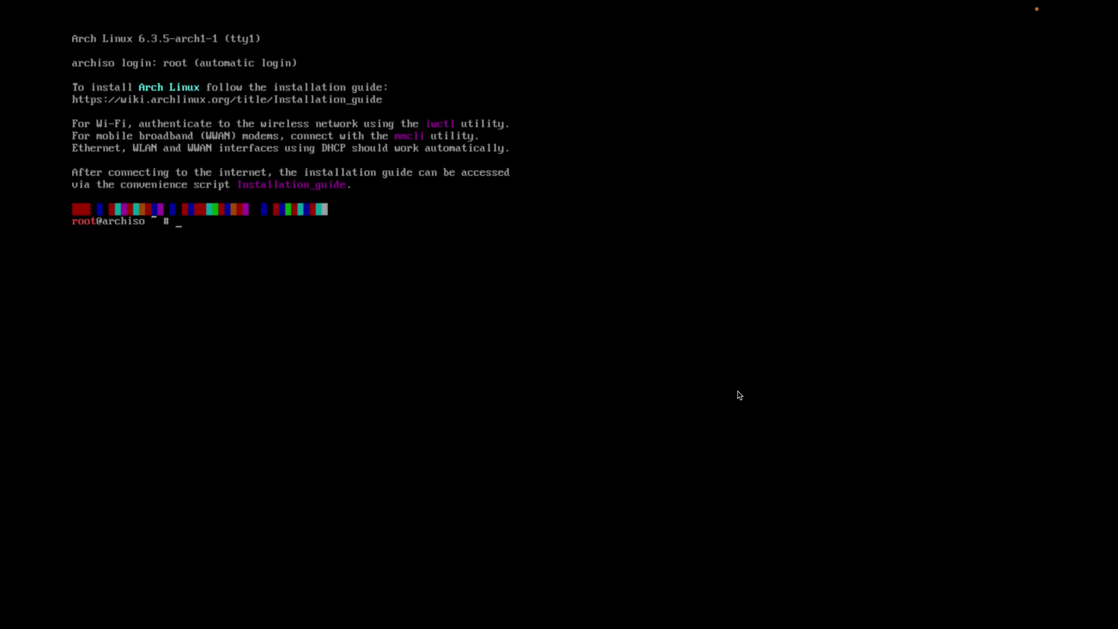
Launch the archinstall guided installer and move through its main options
text(archinsta)
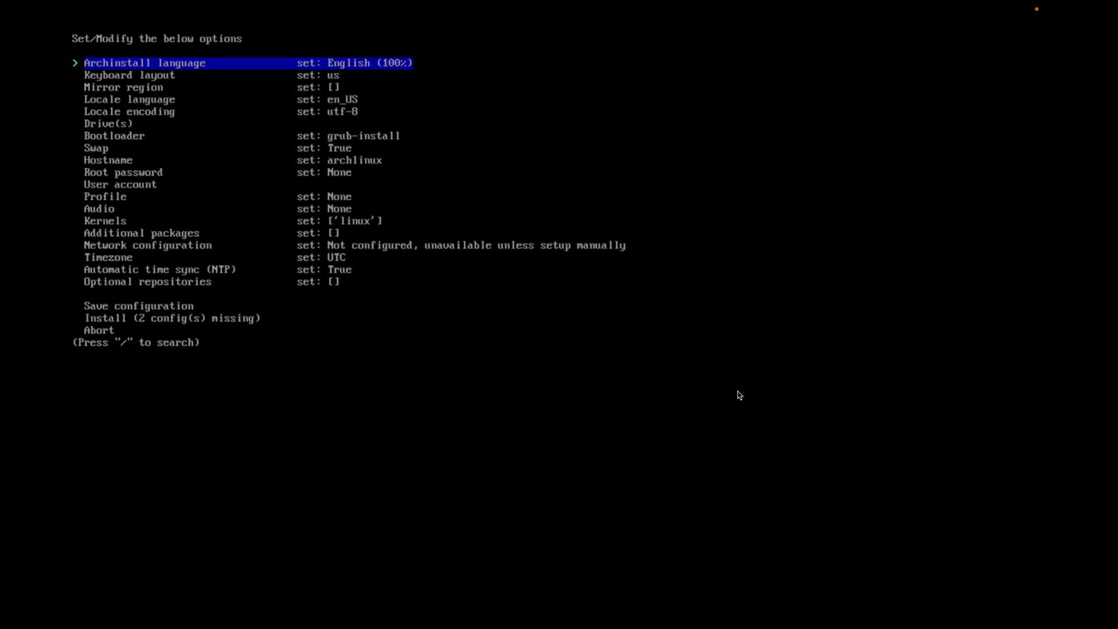
key(Down)
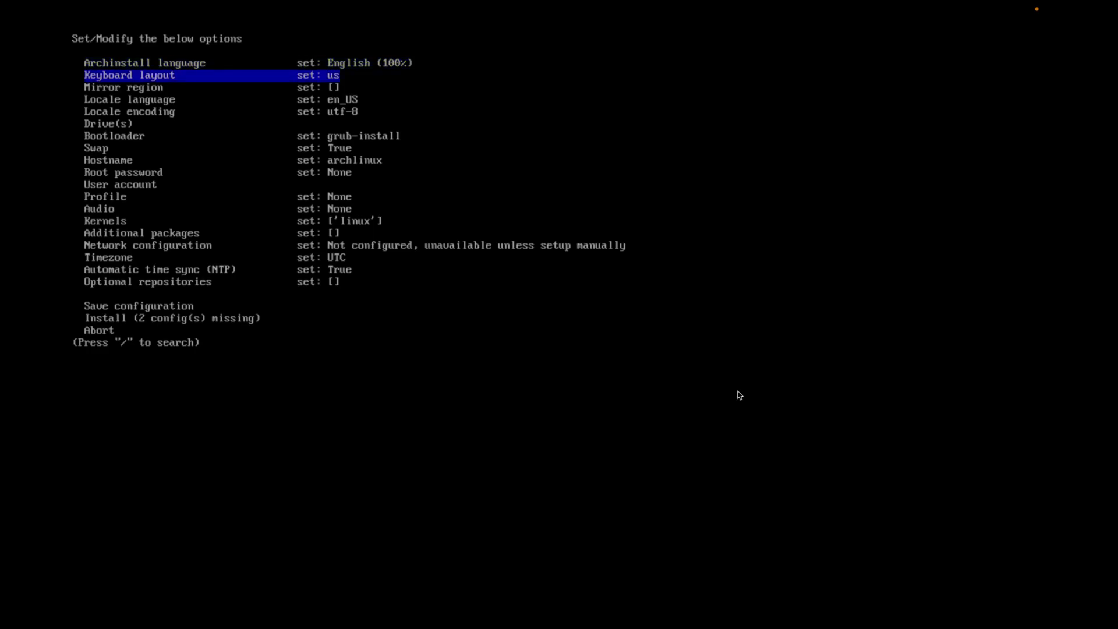
key(Up)
key(Down)
key(Up)
key(Down)
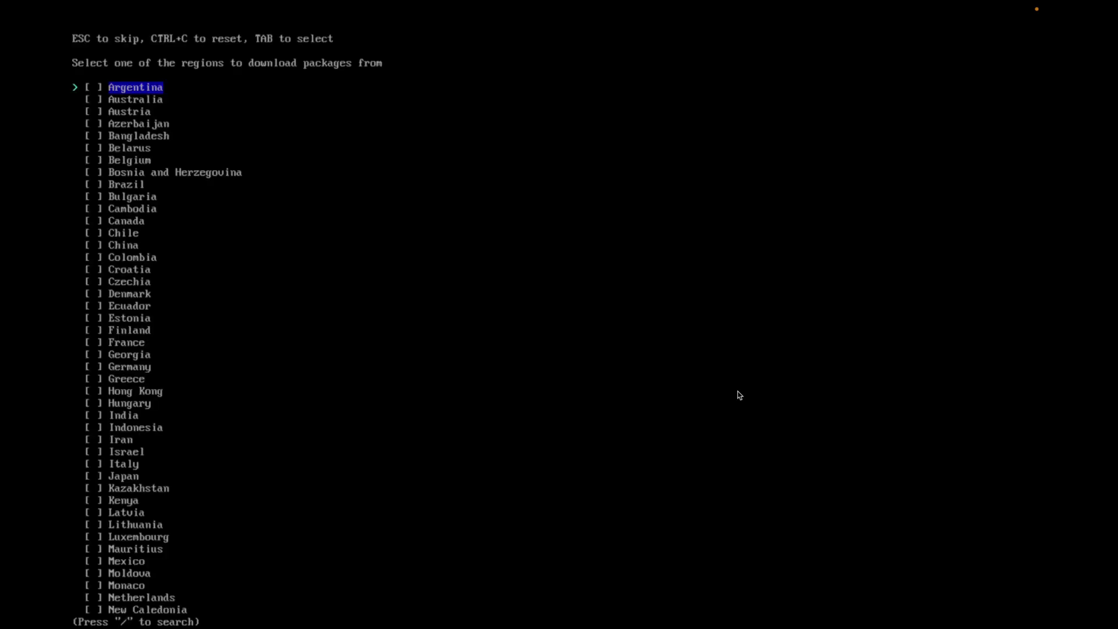
Set the mirror region to United States
key(Down)
key(Down)
key(Down)
key(Down)
key(Down)
key(Down)
key(Down)
key(Down)
key(Down)
key(Down)
key(Down)
key(Down)
key(Down)
key(Down)
key(Down)
key(Down)
key(Down)
key(Down)
key(Down)
key(Down)
key(Down)
key(Down)
key(Down)
key(Down)
key(Down)
key(Down)
key(Down)
key(Down)
key(Down)
key(Down)
key(Down)
key(Down)
key(Down)
key(Down)
key(Down)
key(Down)
key(Down)
key(Down)
key(Down)
key(Down)
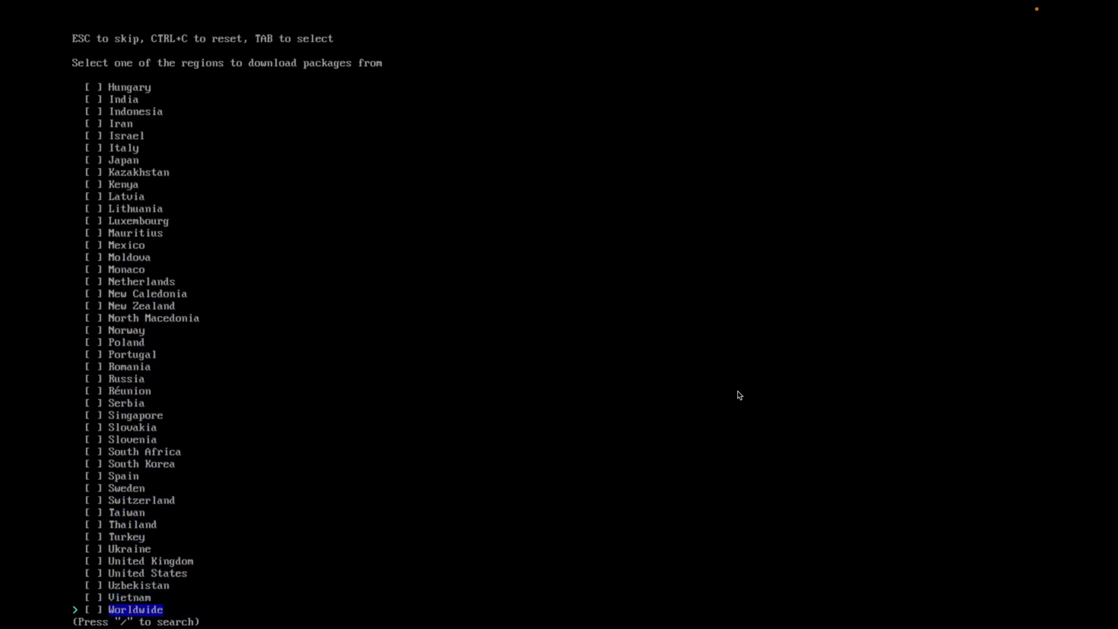
key(Up)
key(Up)
key(Up)
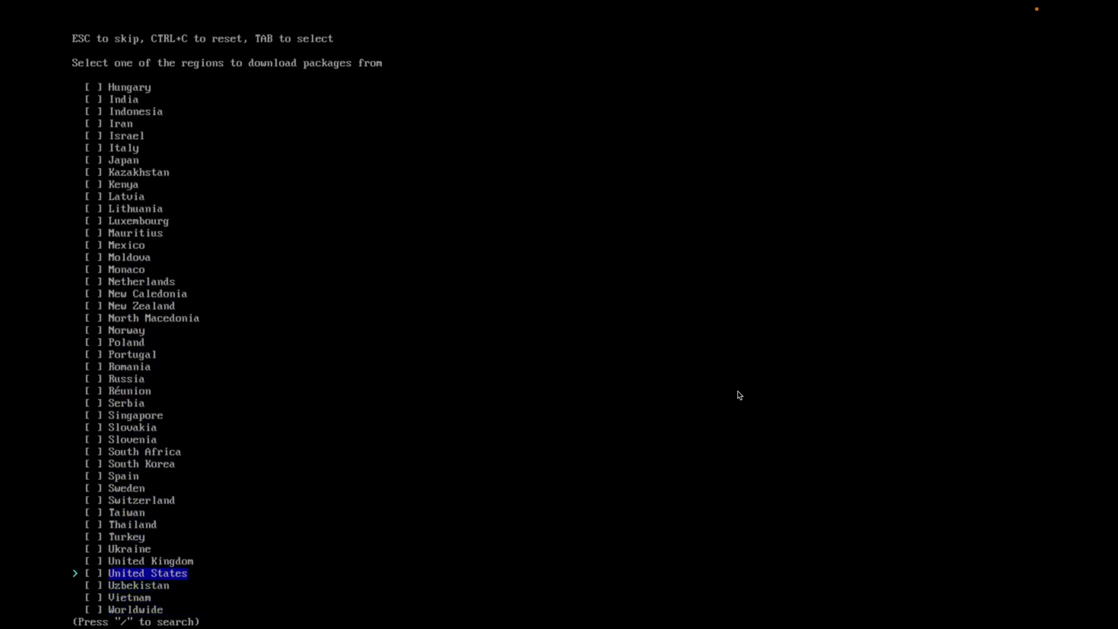
key(Return)
key(Down)
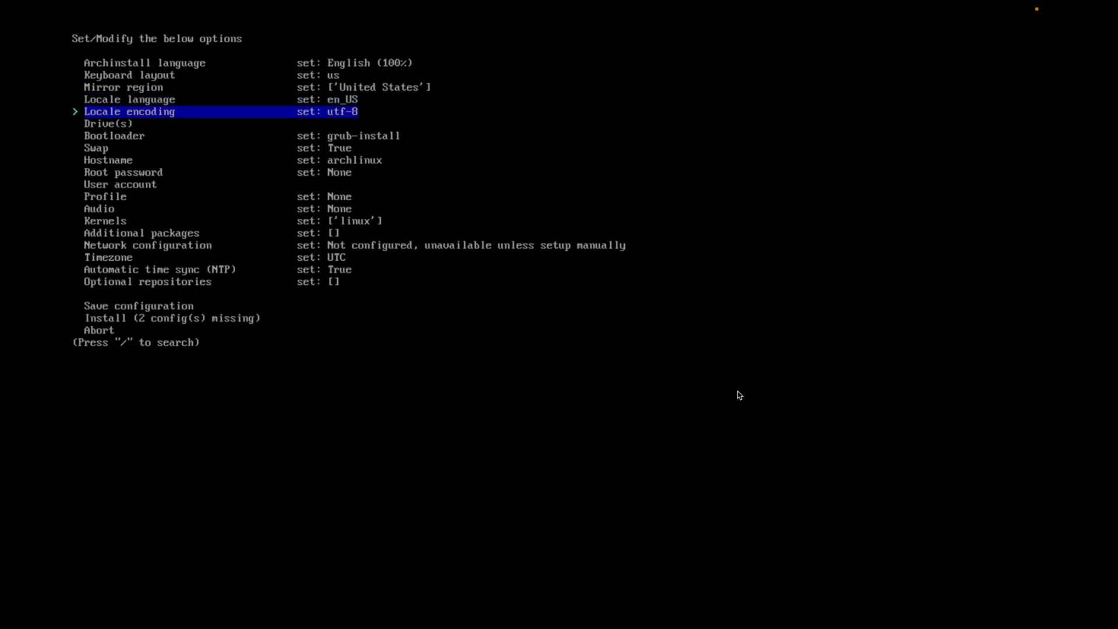
Move to the Drive(s) option in the archinstall menu
key(Down)
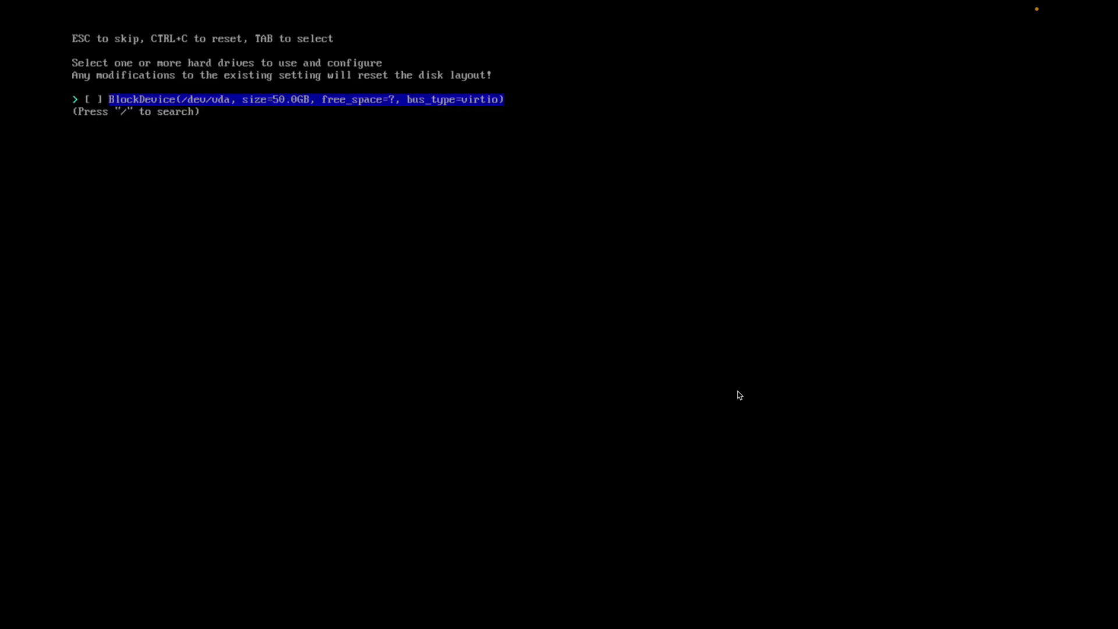
Select /dev/vda and wipe it into a default ext4 layout with a separate /home partition
key(Return)
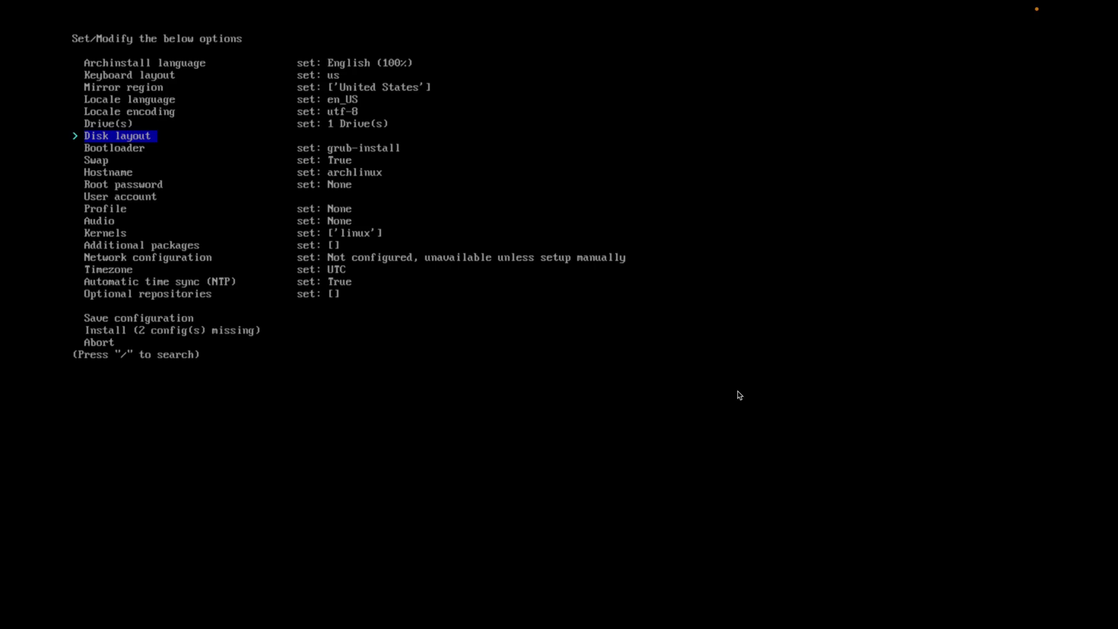
key(Return)
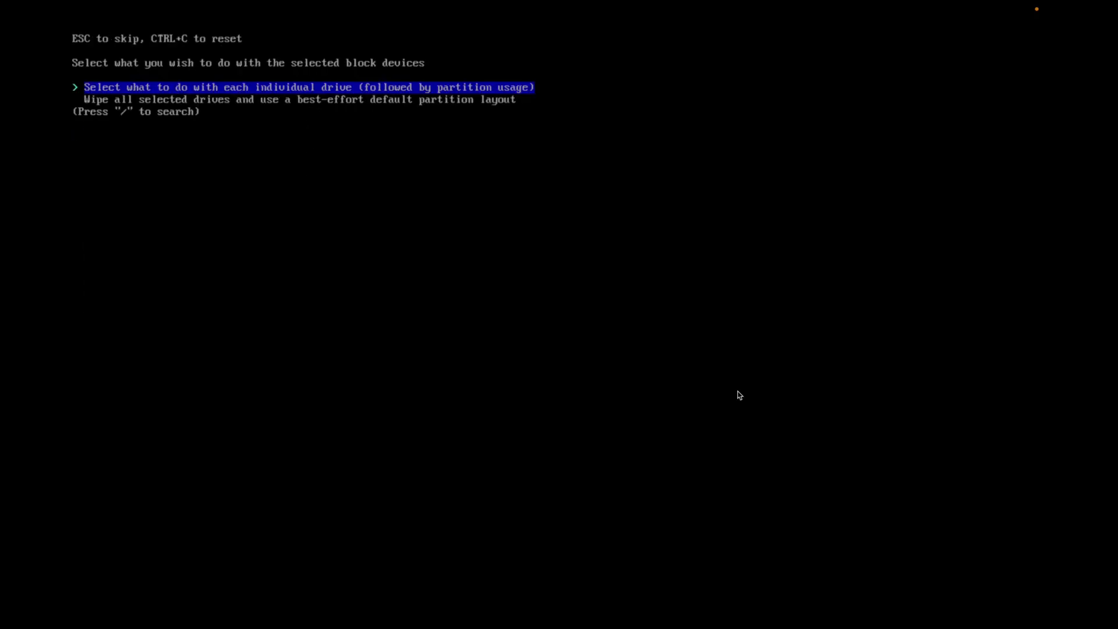
key(Down)
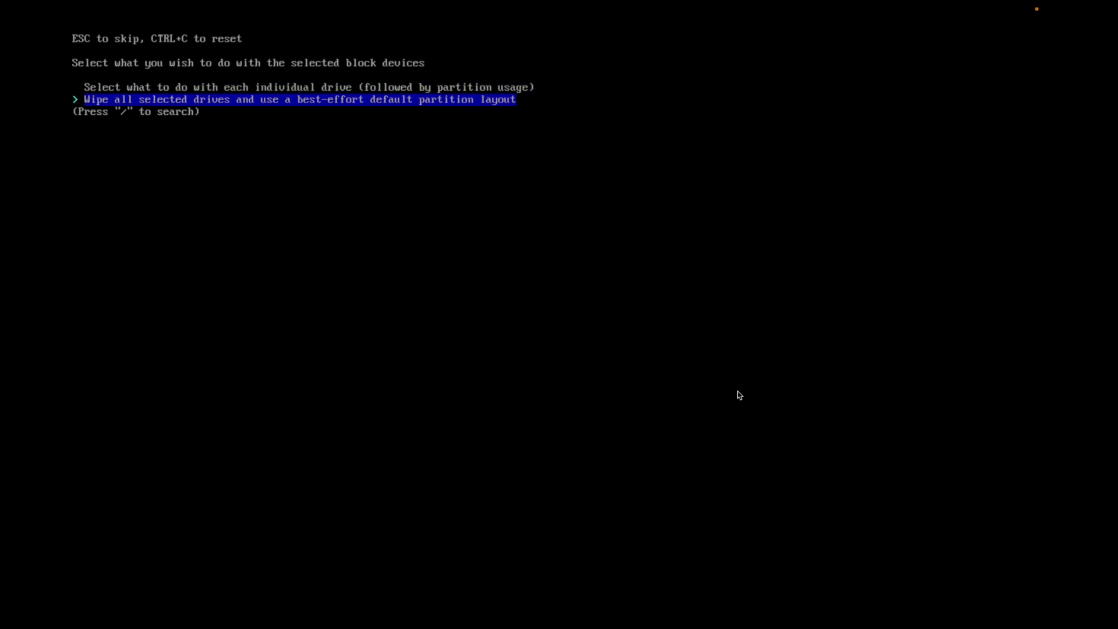
key(Return)
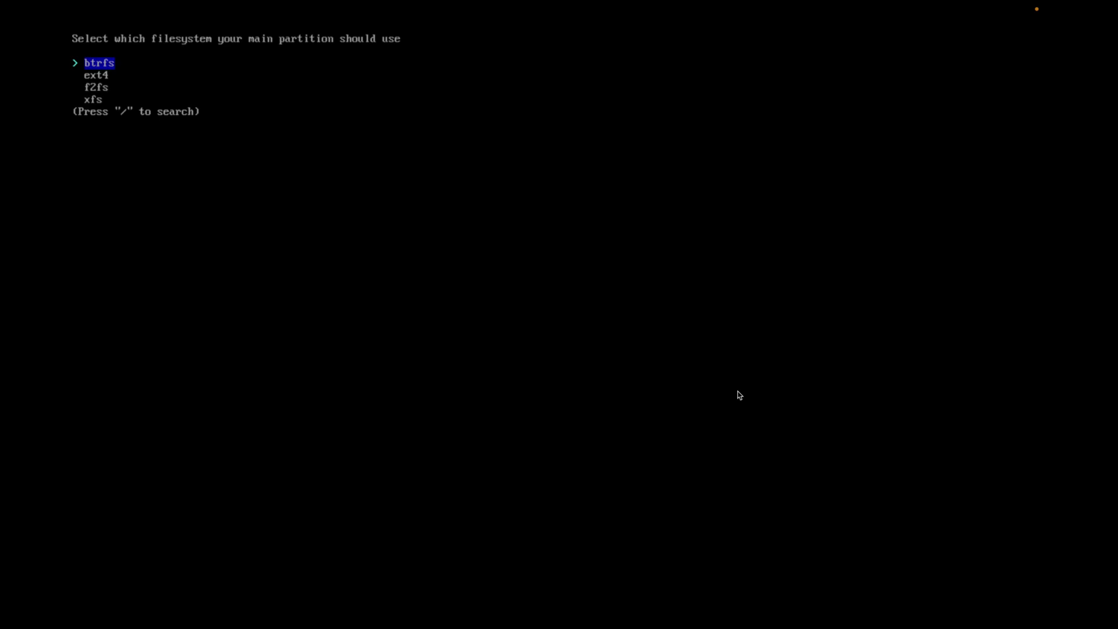
key(Down)
key(Return)
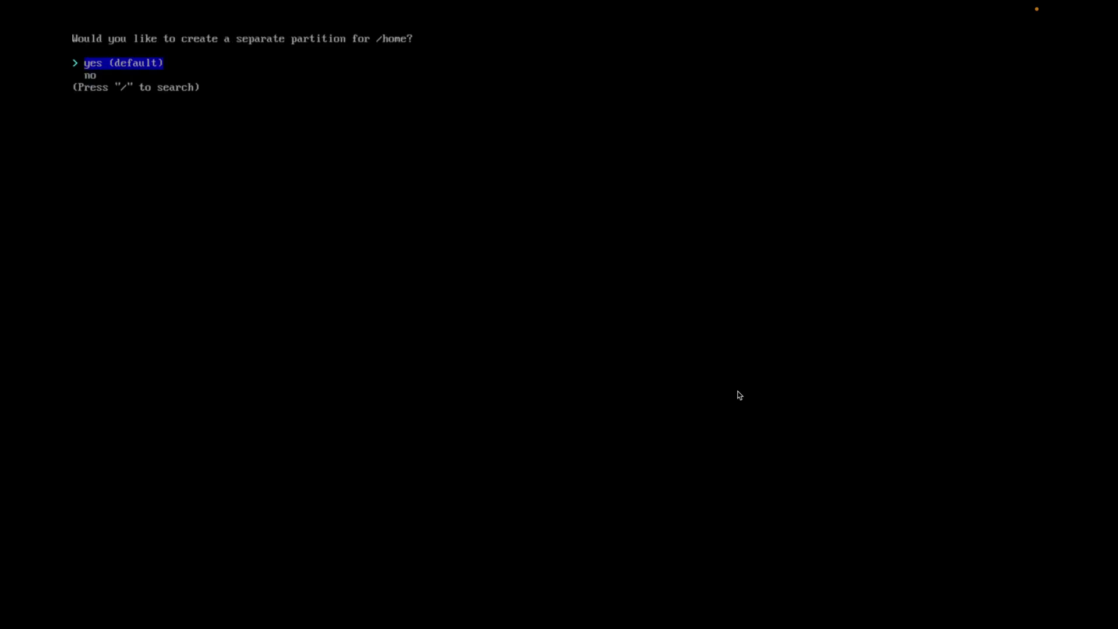
key(Return)
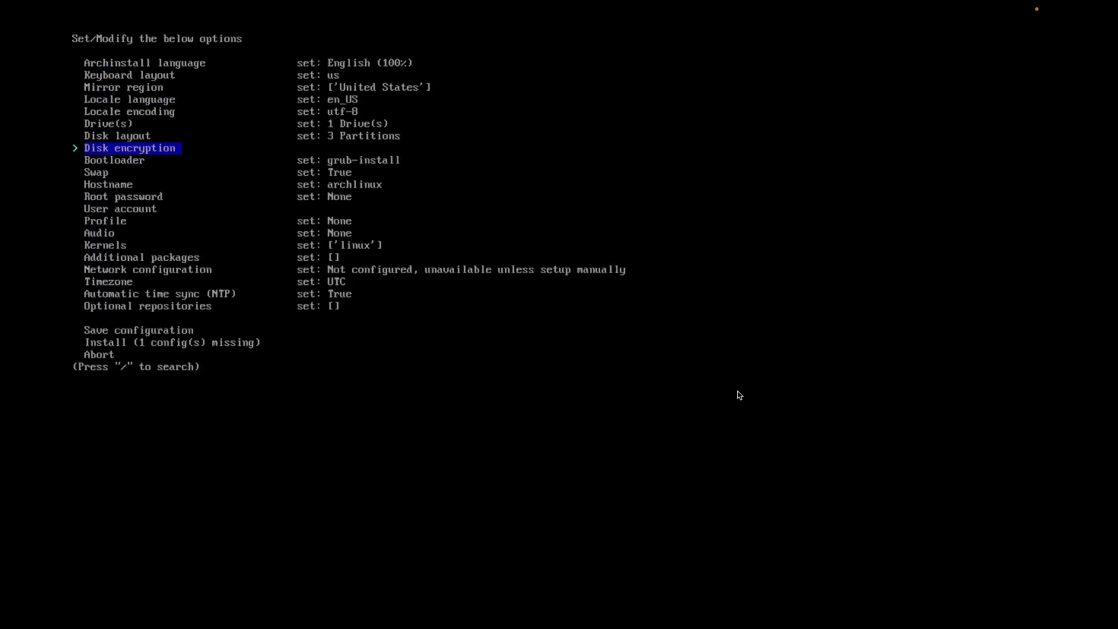
key(Return)
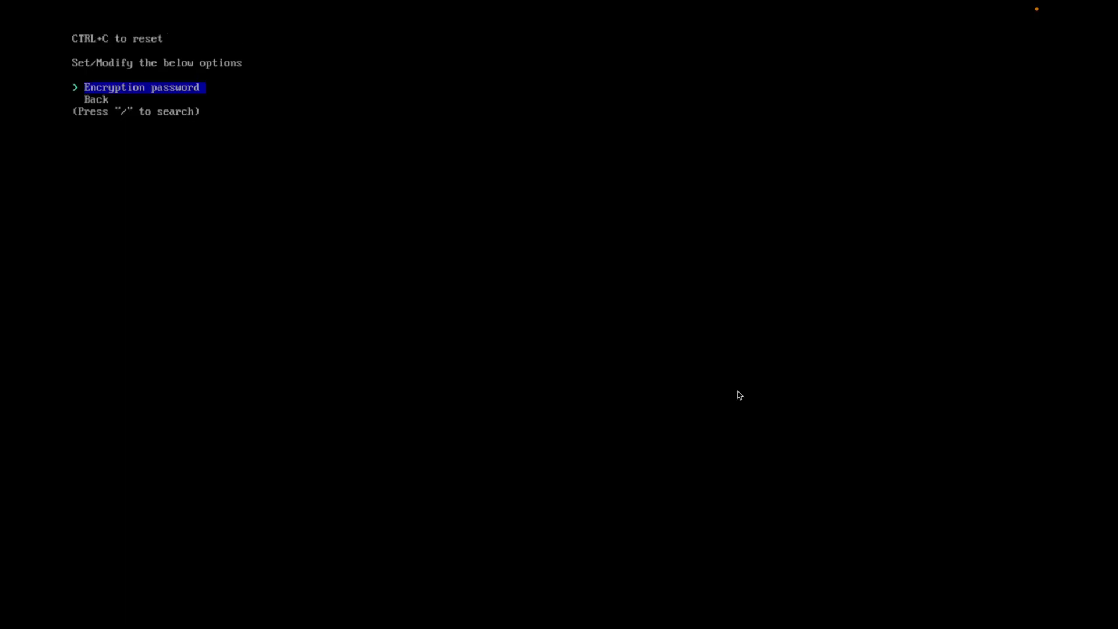
Leave disk encryption unset and set and verify the root password
key(Down)
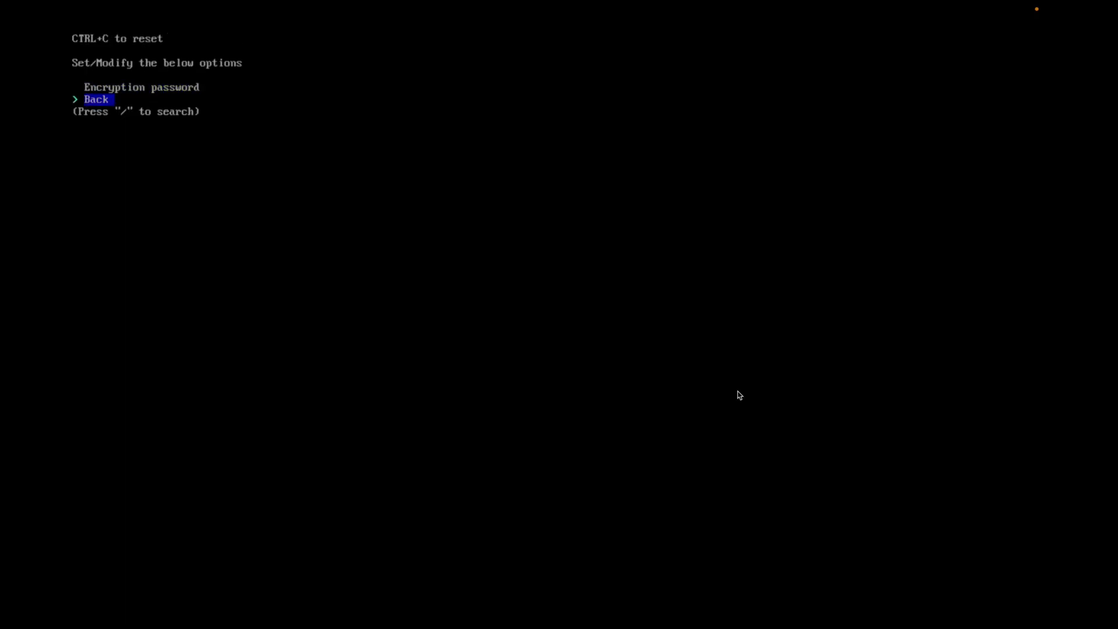
key(Return)
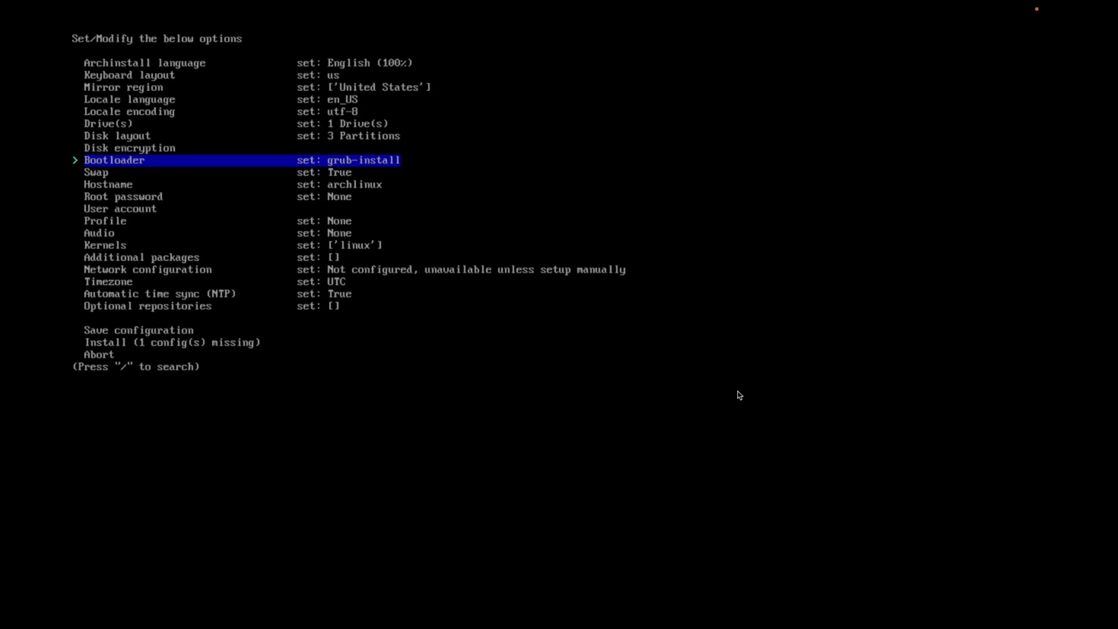
key(Down)
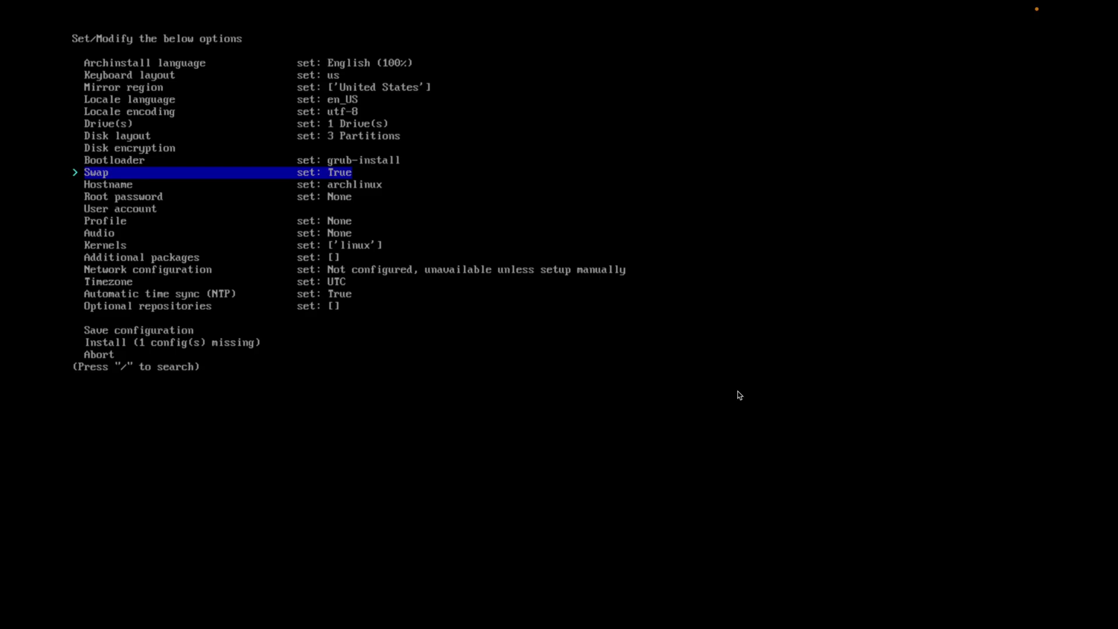
key(Down)
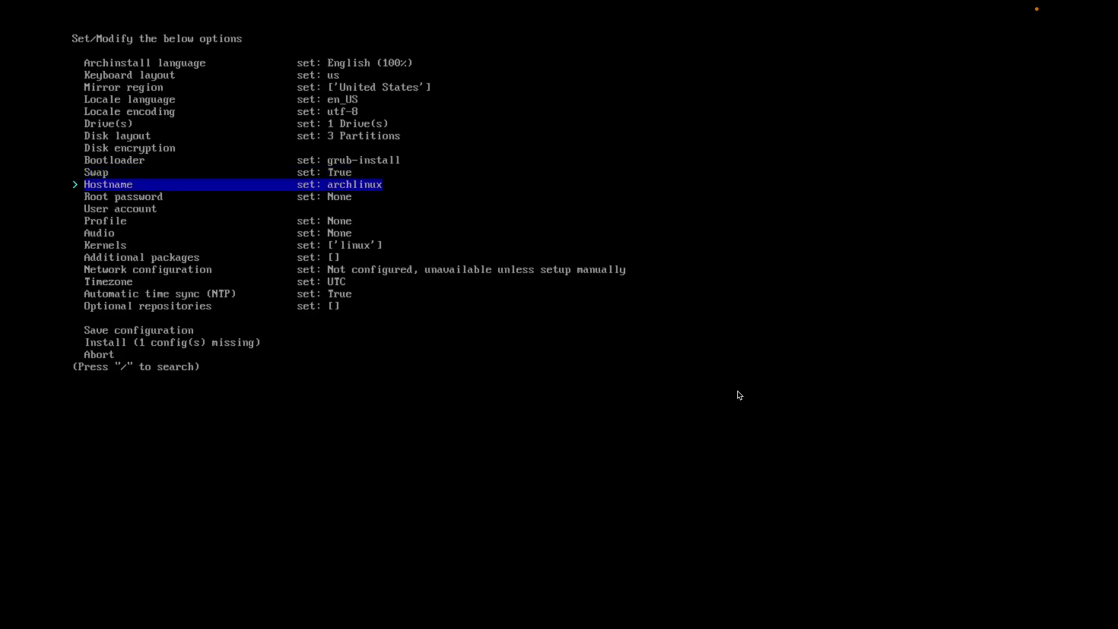
key(Down)
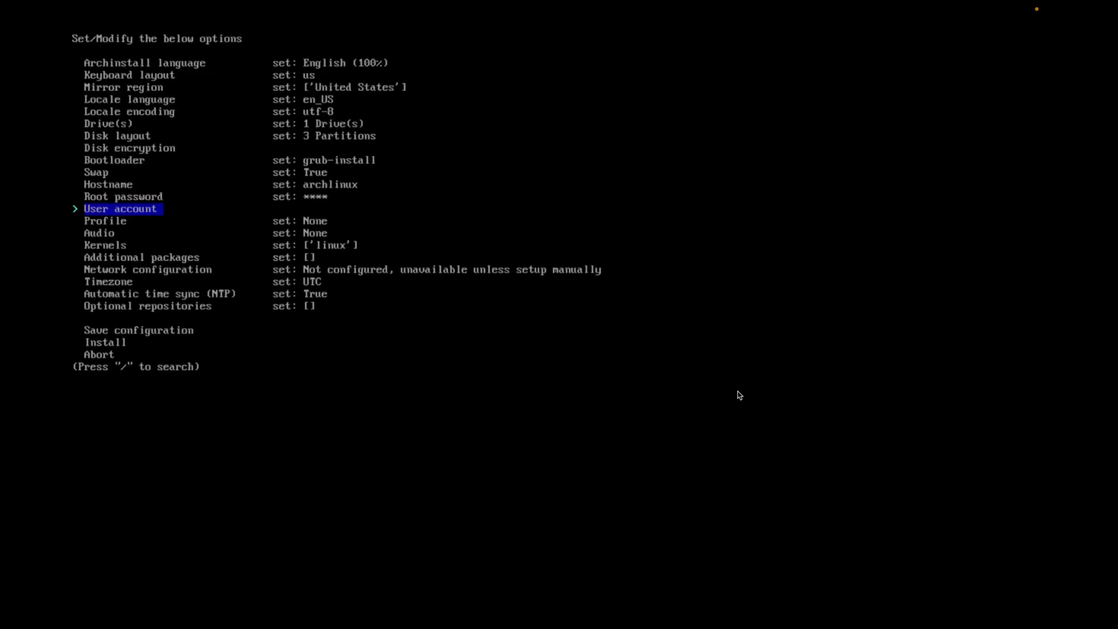
Add a user with a verified password and sudo rights, then save the user list
key(Return)
key(Return)
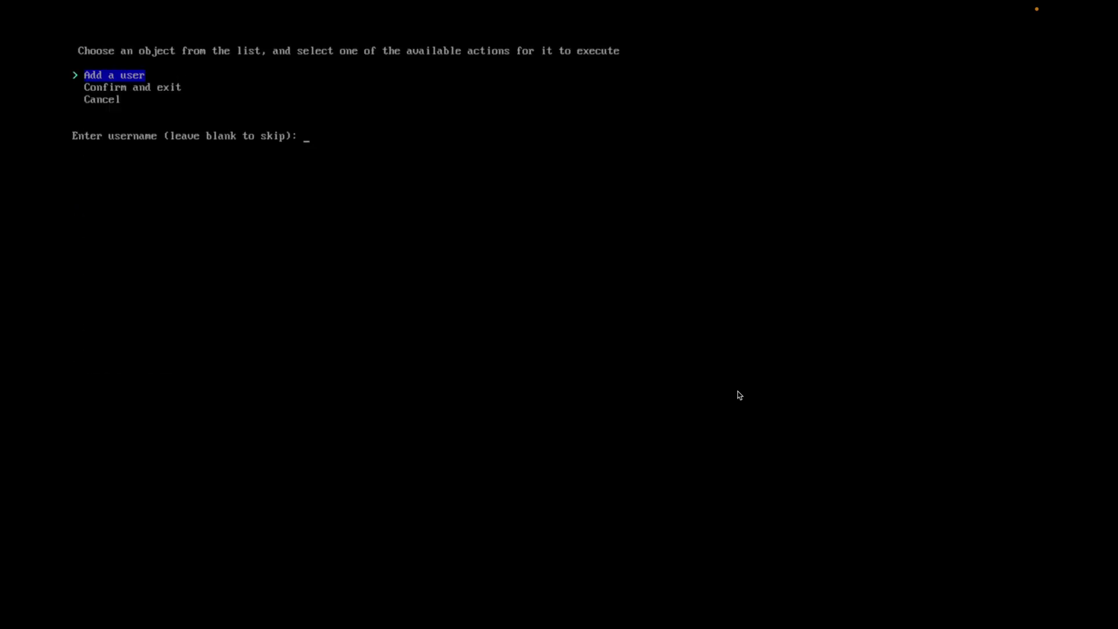
text(gosh)
key(Return)
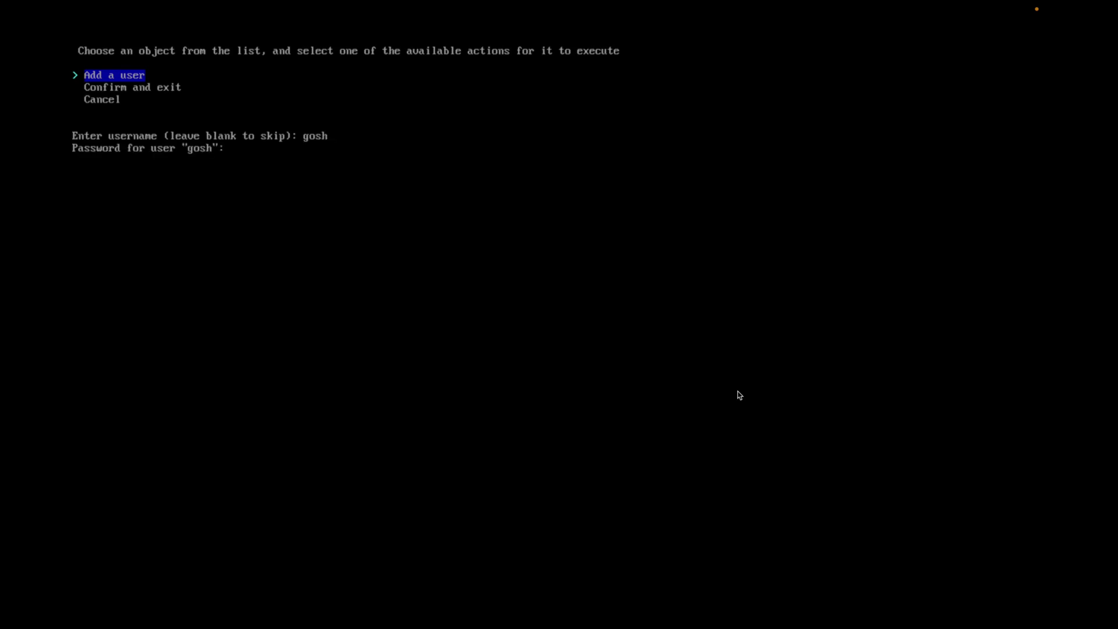
key(Return)
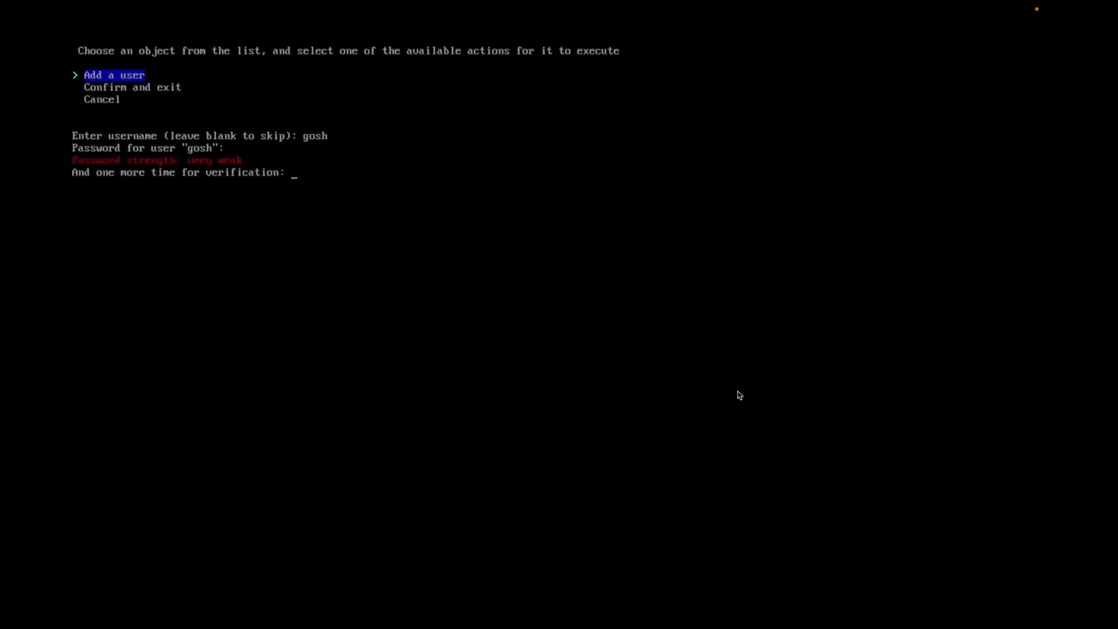
key(Return)
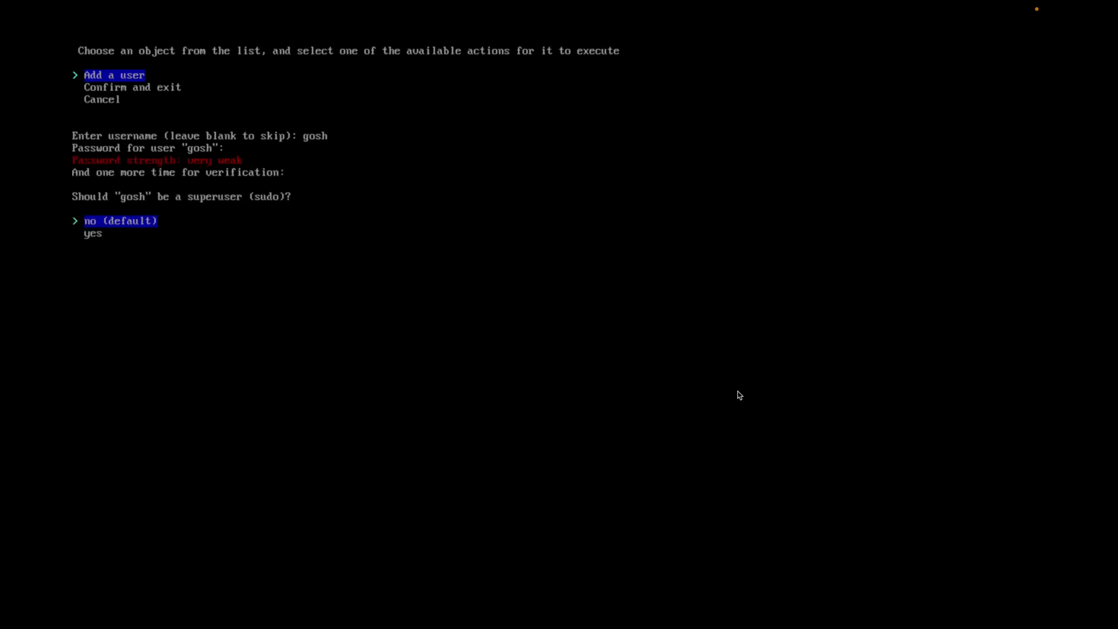
key(Down)
key(Return)
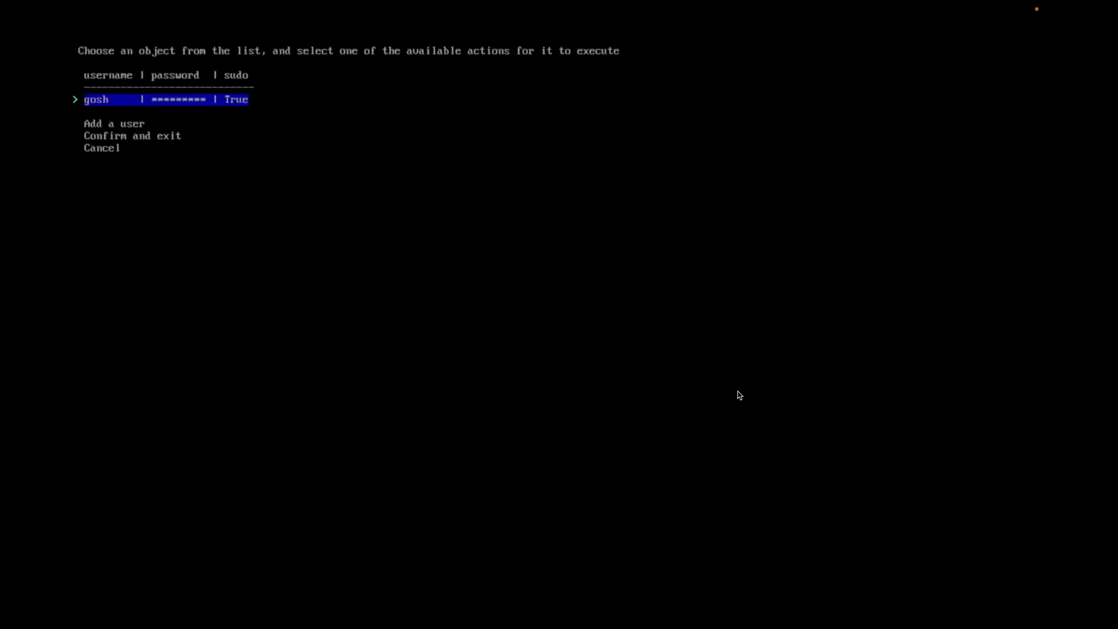
key(Down)
key(Down)
key(Return)
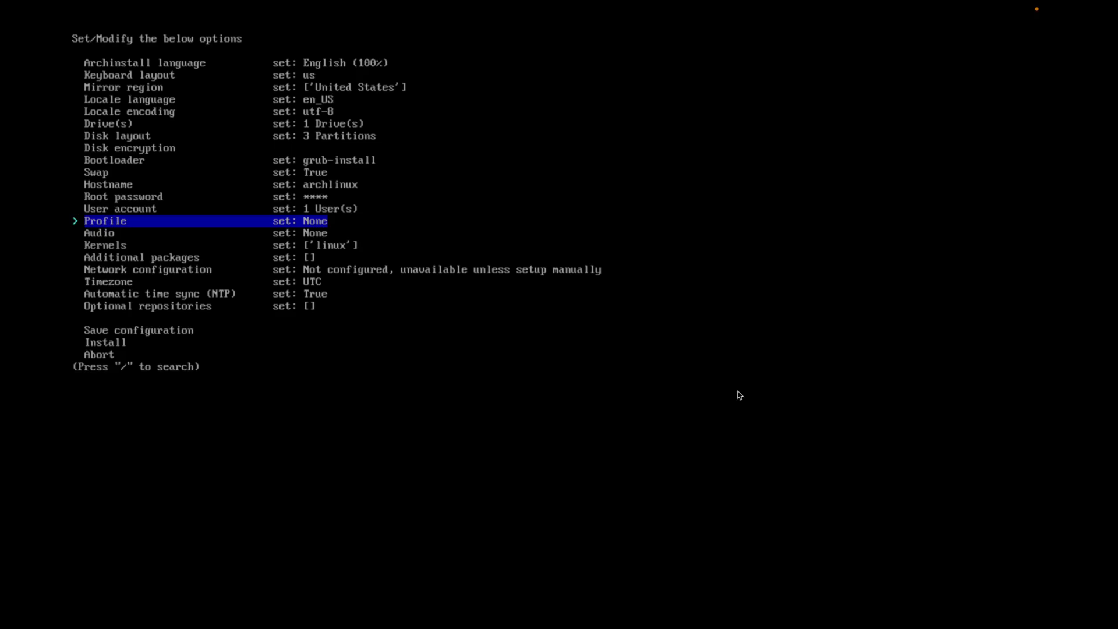
Choose the desktop profile with kde and 'All open-source (default)' graphics drivers
key(Down)
key(Up)
key(Return)
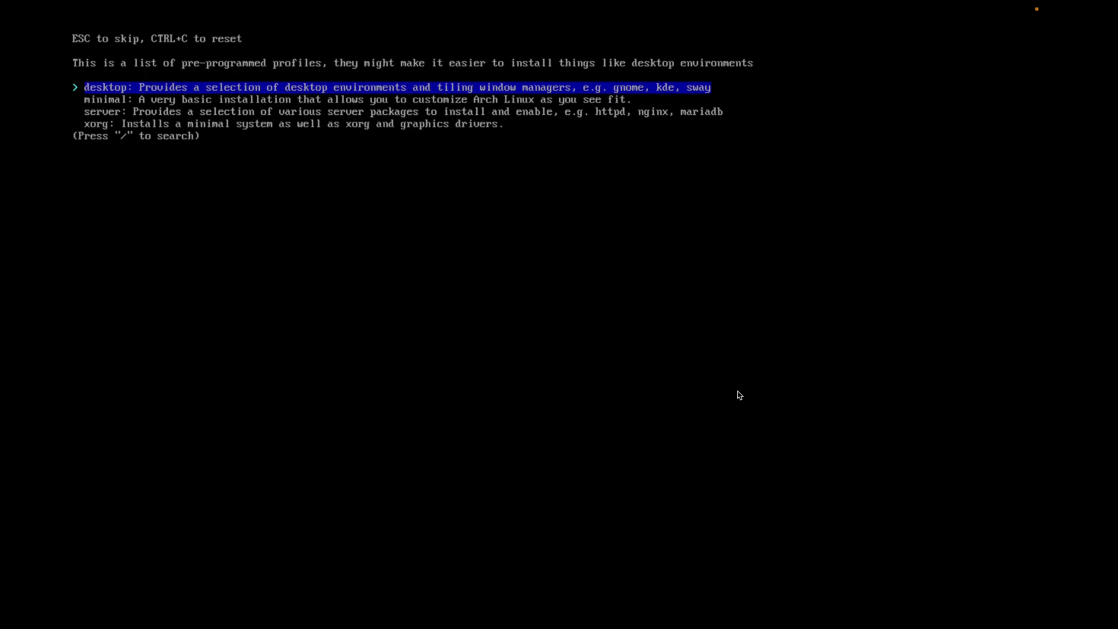
key(Return)
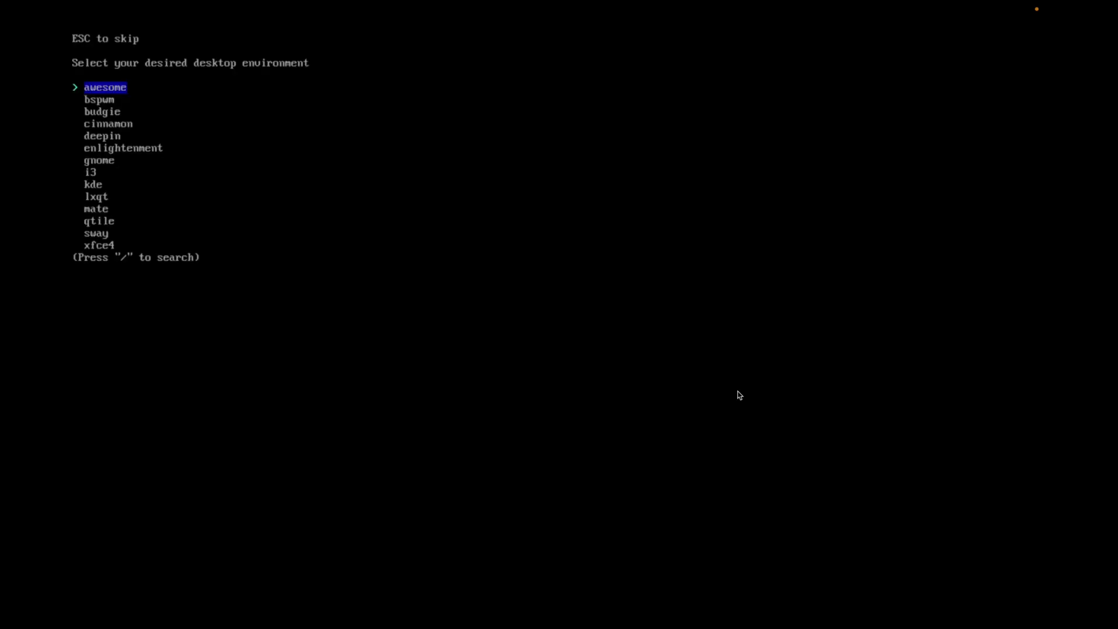
key(Down)
key(Down)
key(Down)
key(Down)
key(Down)
key(Down)
key(Down)
key(Down)
key(Return)
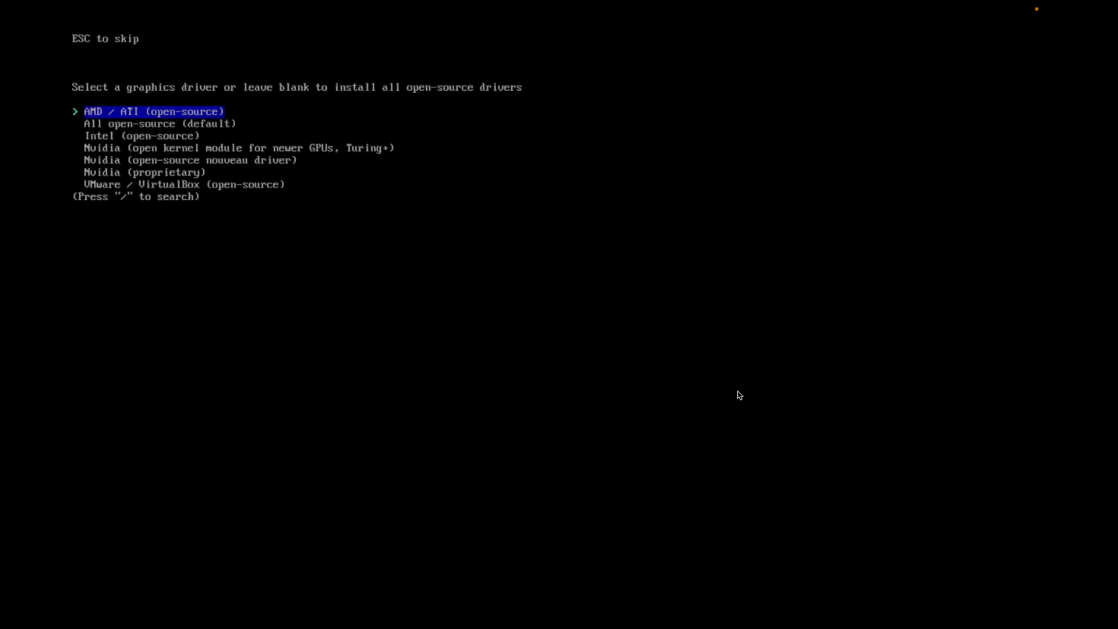
key(Down)
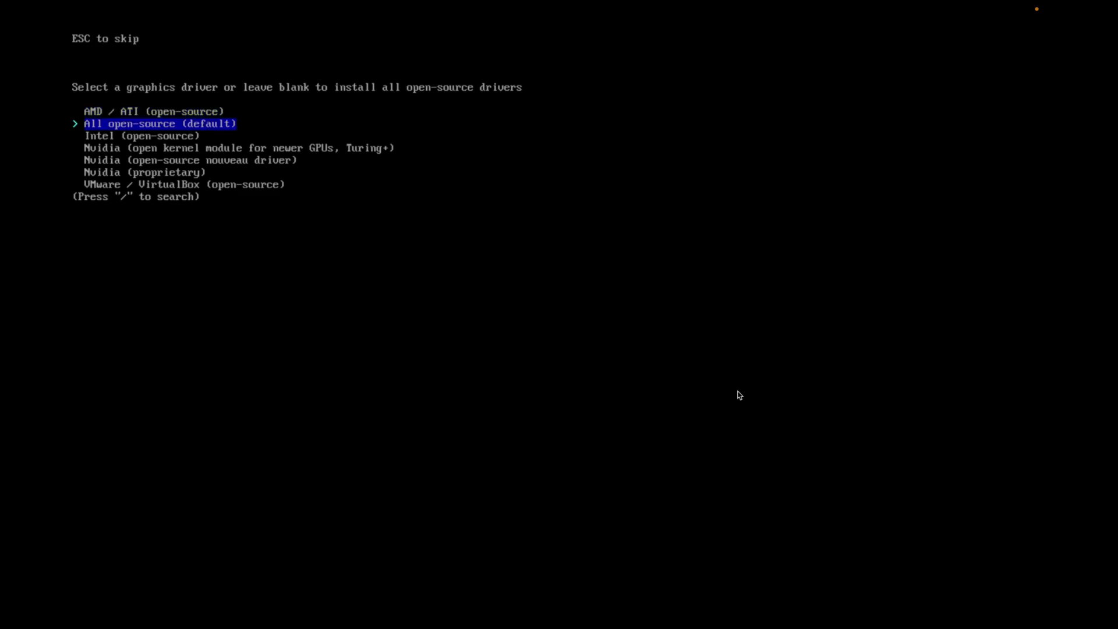
key(Return)
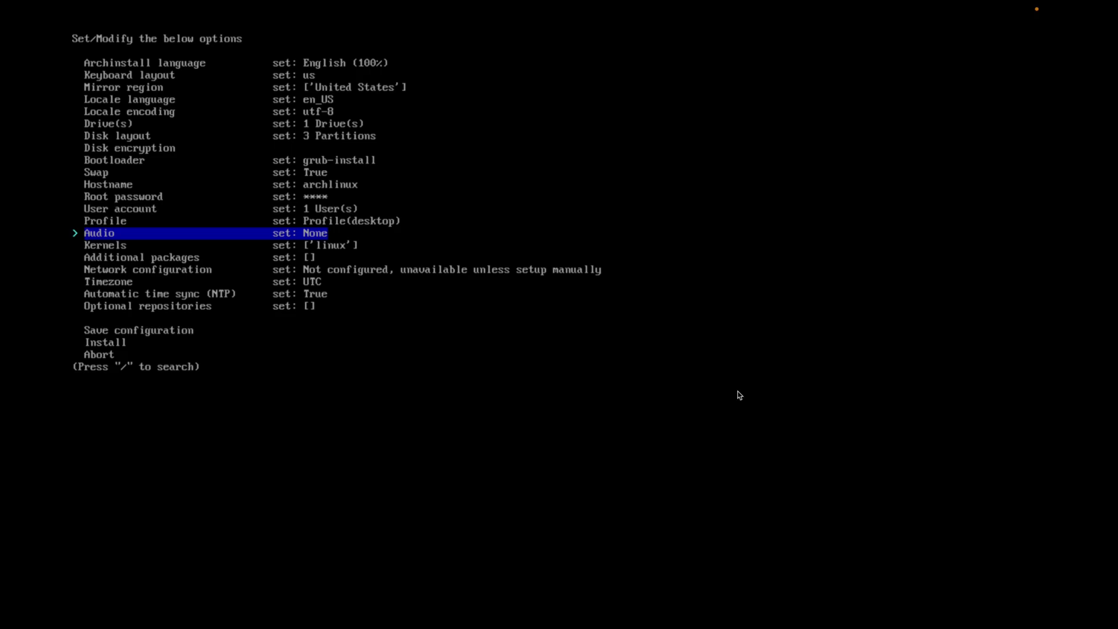
Keep pipewire as the audio server and linux as the kernel
key(Return)
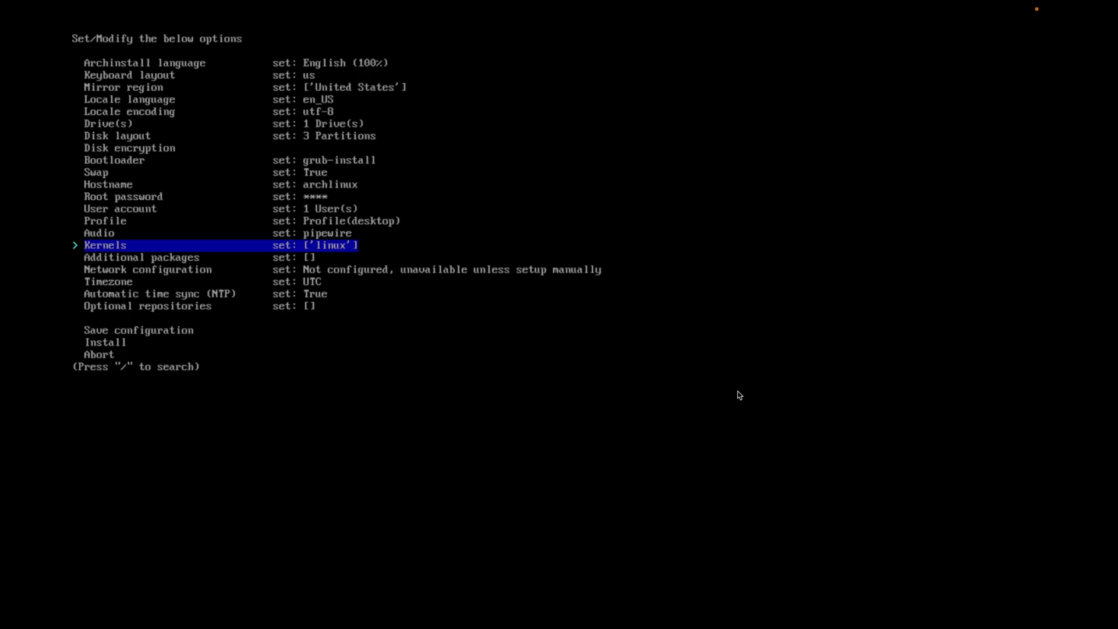
key(Return)
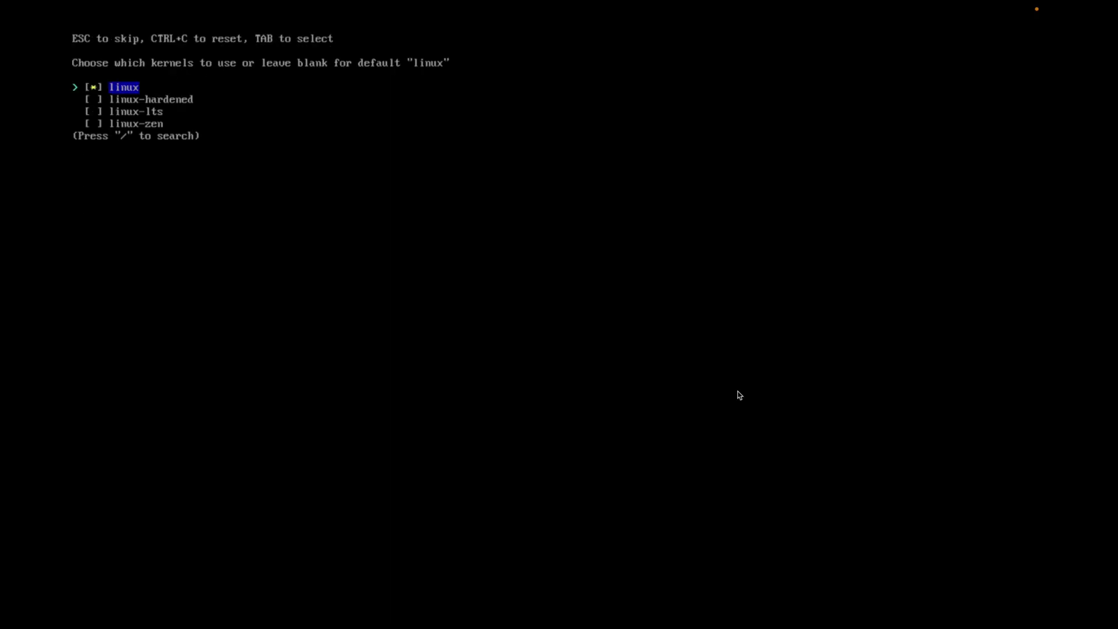
key(Return)
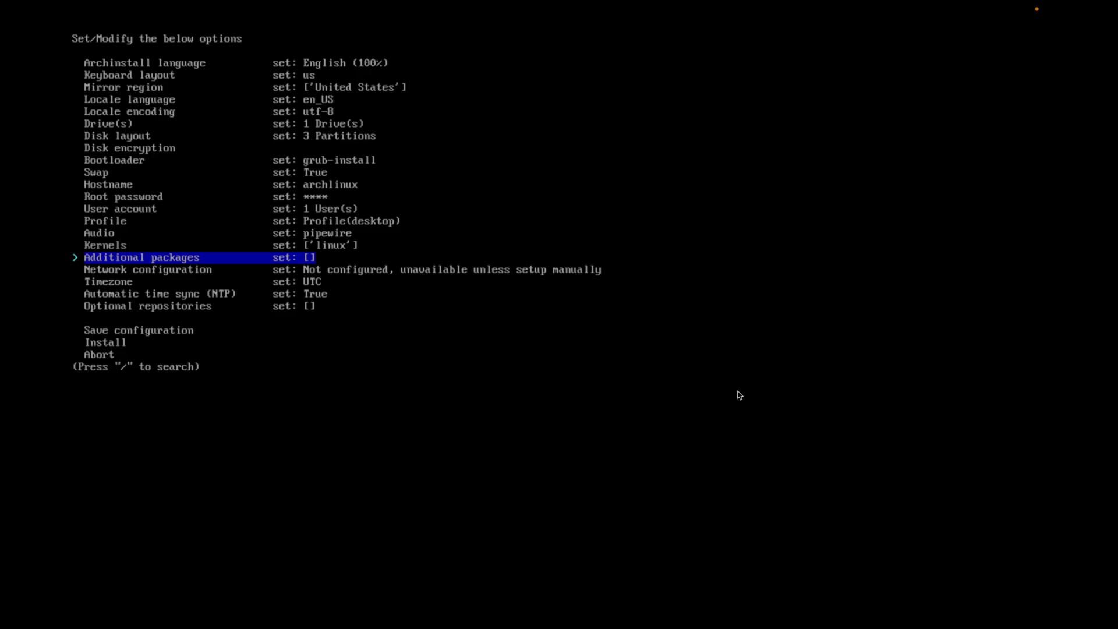
Set network configuration to copy the ISO's network configuration to the installation
key(Down)
key(Return)
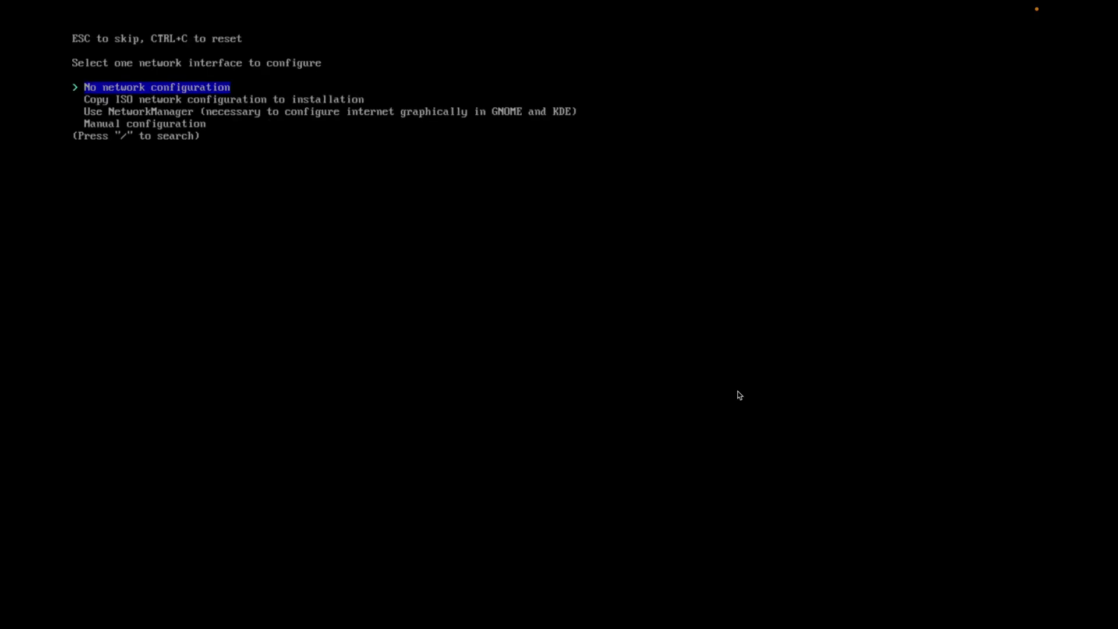
key(Down)
key(Return)
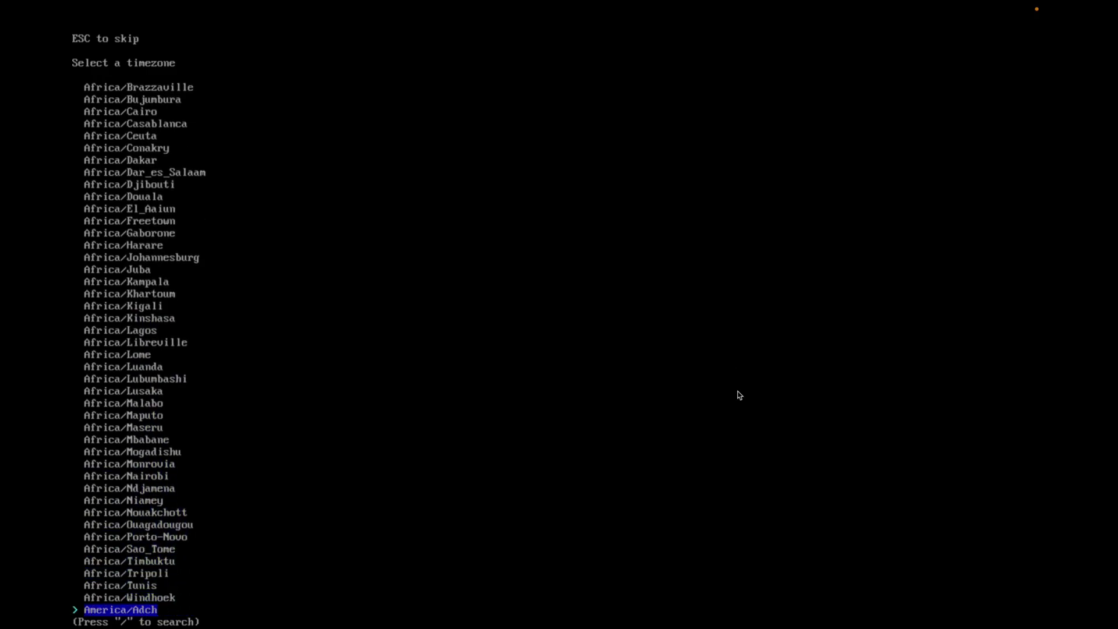
Set the timezone to America/Los_Angeles
key(Down)
key(Down)
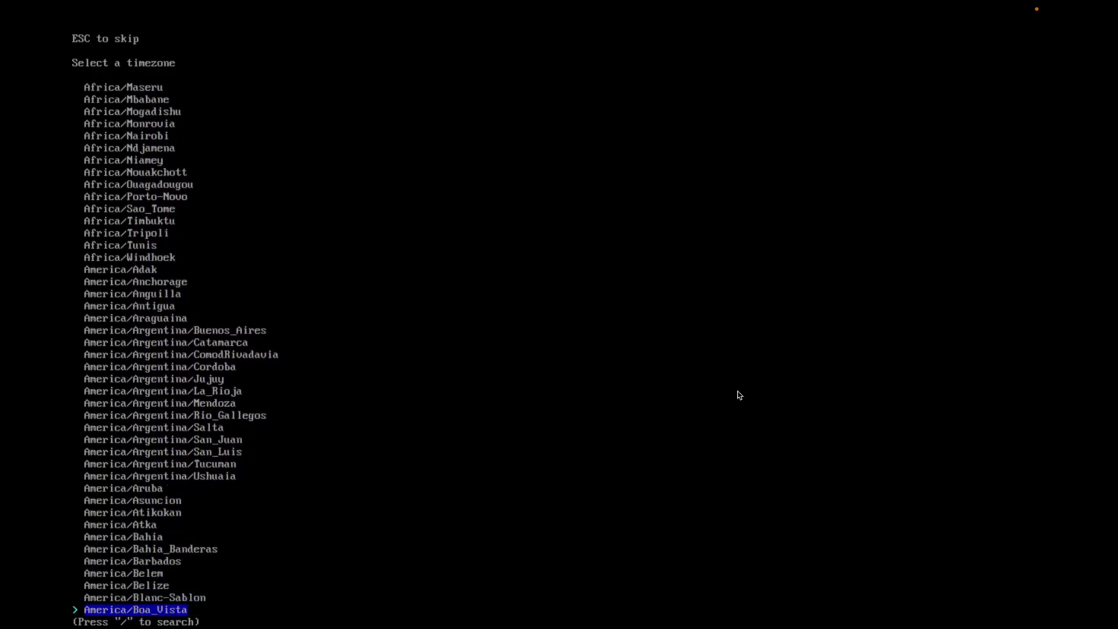
key(Down)
key(Down)
key(Down)
key(Down)
key(Down)
key(Down)
key(Down)
key(Down)
key(Down)
key(Down)
key(Down)
key(Down)
key(Down)
key(Down)
key(Down)
key(Down)
key(Down)
key(Down)
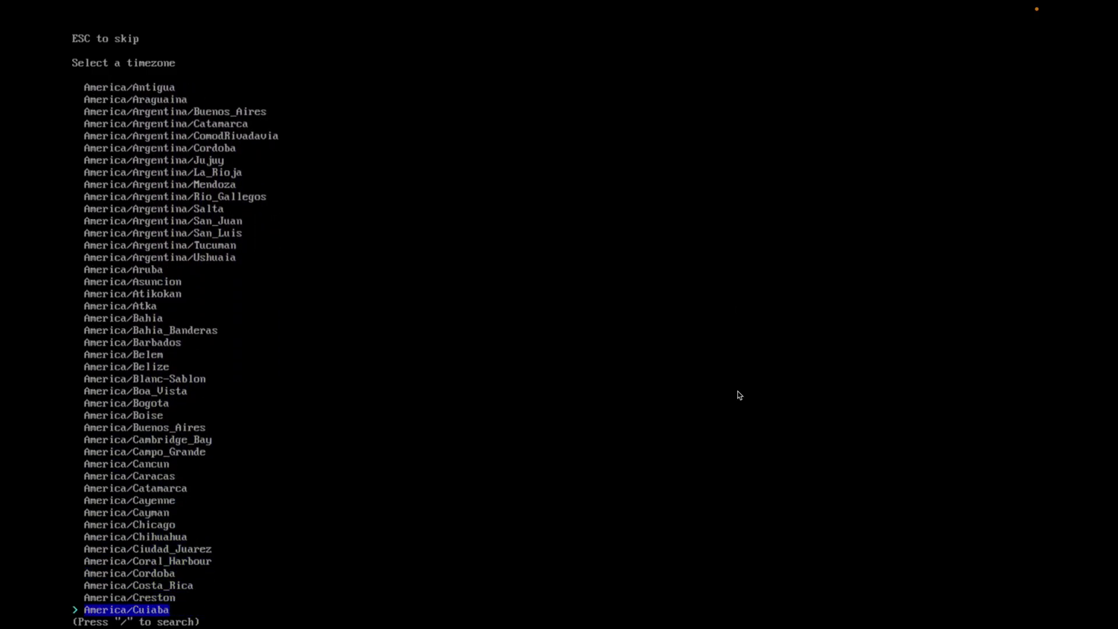
key(Down)
key(Down)
key(Down)
key(Down)
key(Down)
key(Down)
key(Down)
key(Down)
key(Down)
key(Down)
key(Down)
key(Down)
key(Down)
key(Down)
key(Down)
key(Down)
key(Down)
key(Down)
key(Down)
key(Down)
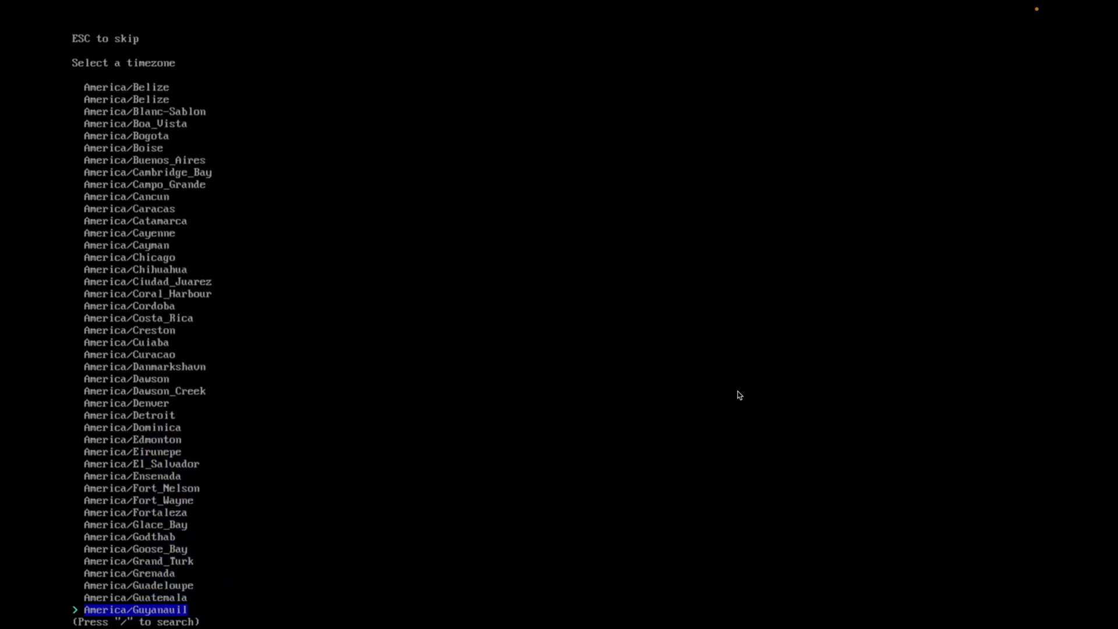
key(Down)
key(Down)
key(Down)
key(Down)
key(Down)
key(Down)
key(Down)
key(Down)
key(Down)
key(Down)
key(Down)
key(Down)
key(Down)
key(Down)
key(Down)
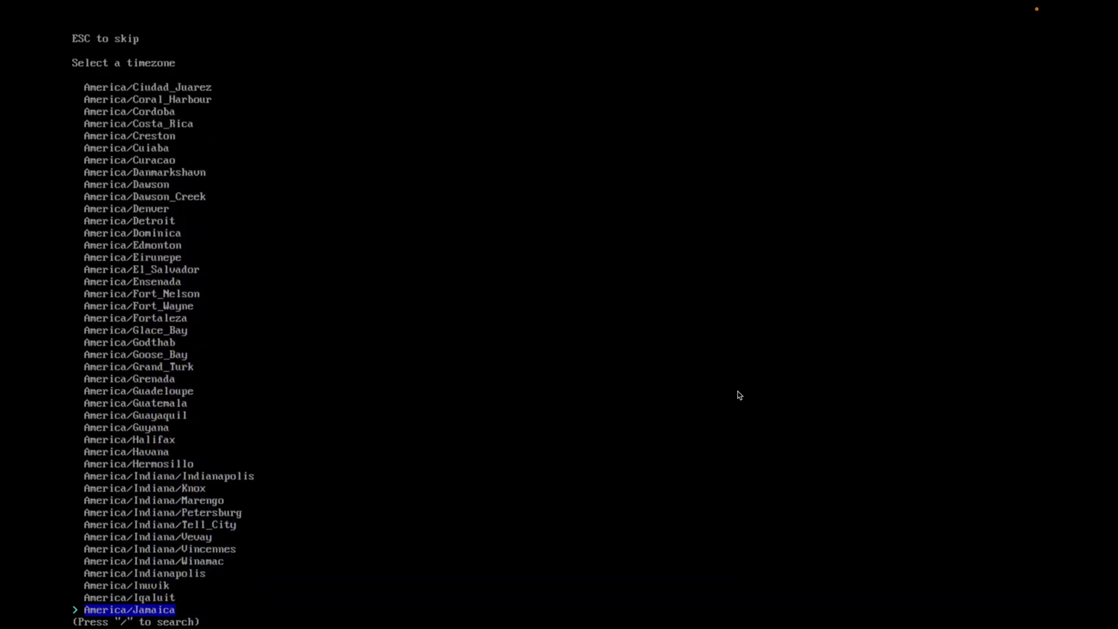
key(Down)
key(Down)
key(Down)
key(Down)
key(Down)
key(Down)
key(Down)
key(Down)
key(Down)
key(Down)
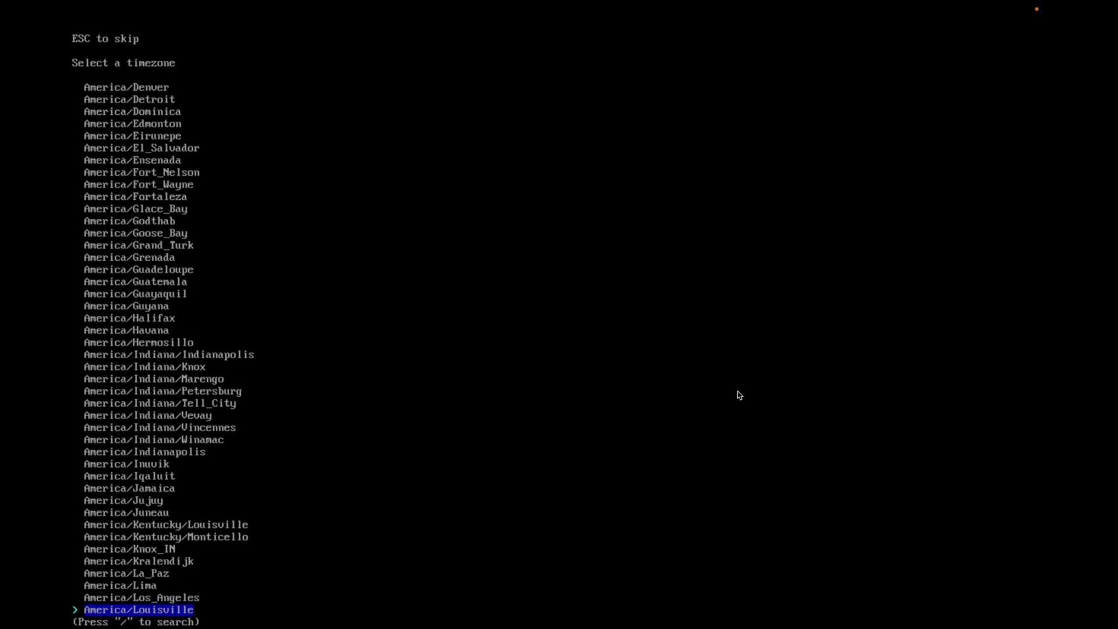
key(Up)
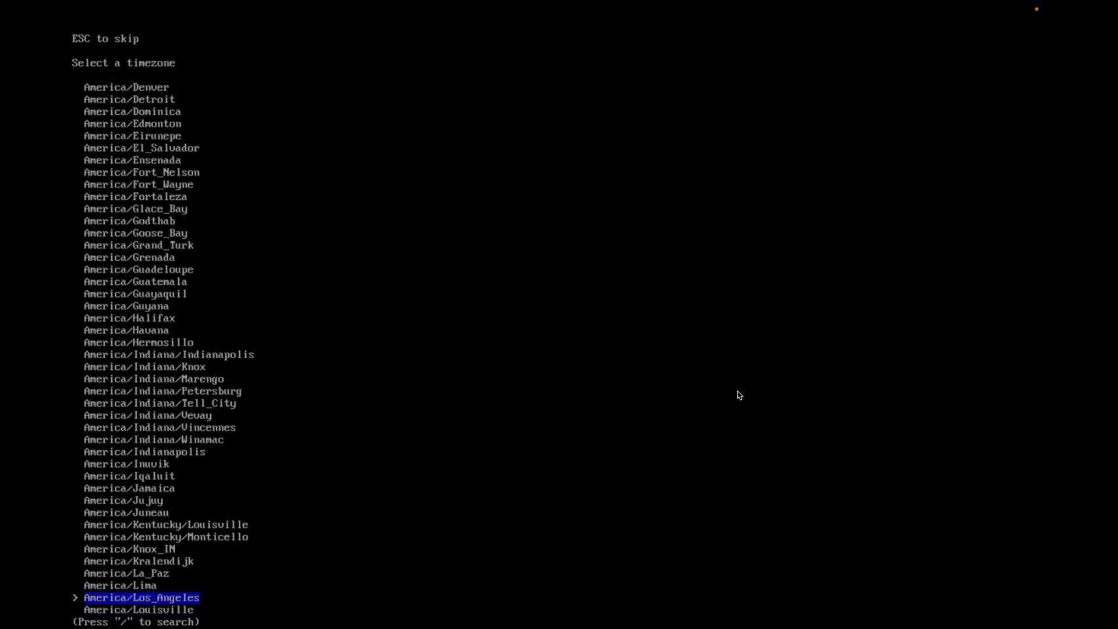
key(Return)
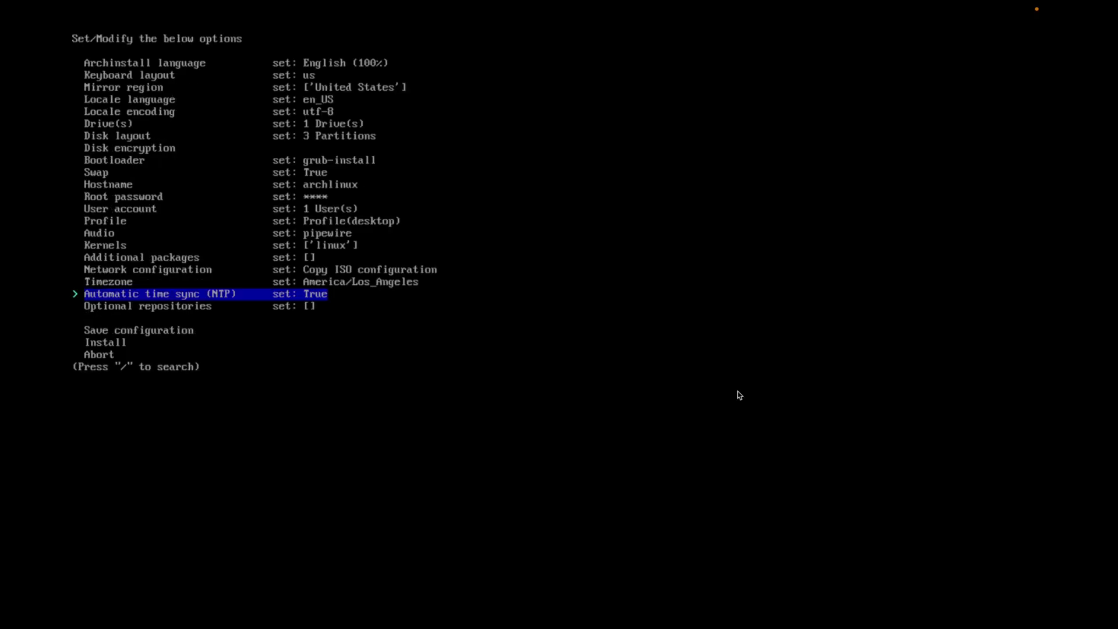
Enable the multilib optional repository
key(Down)
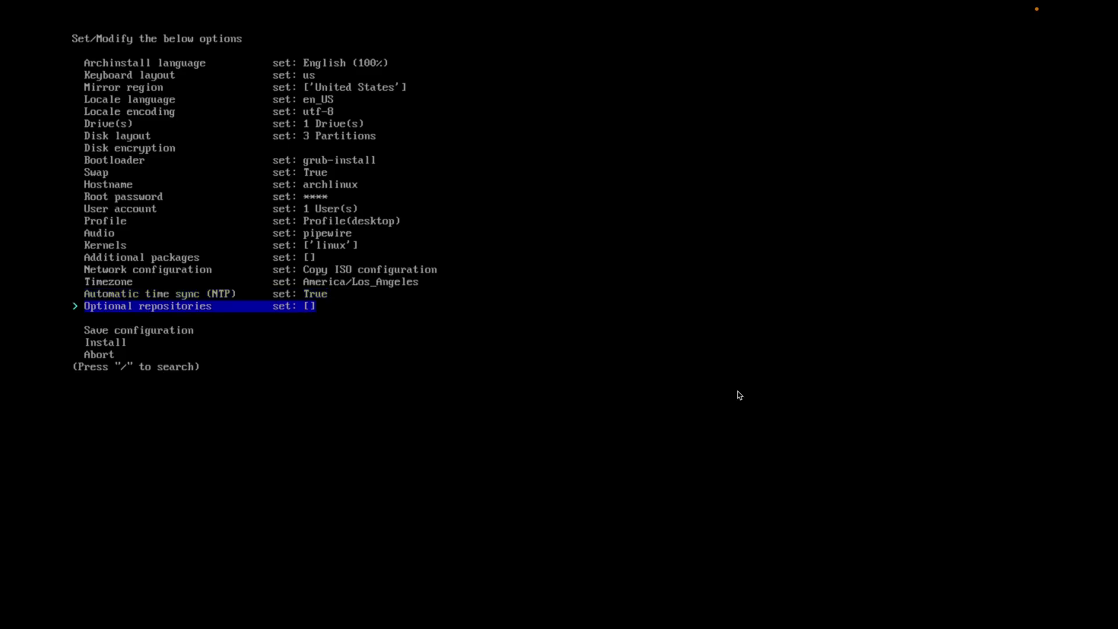
key(Return)
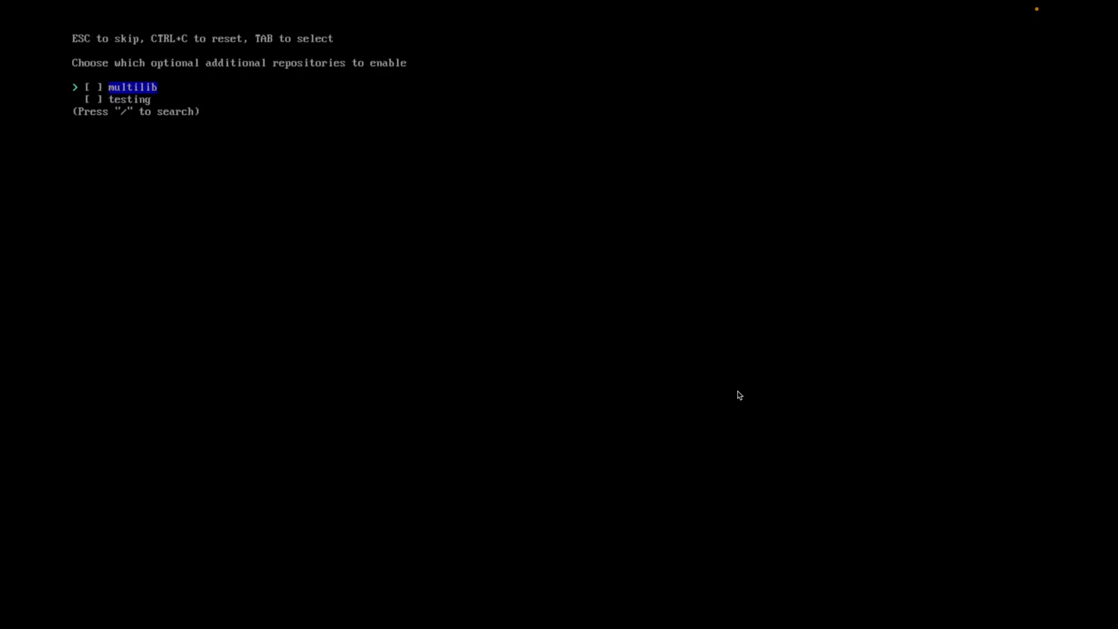
key(Tab)
key(Return)
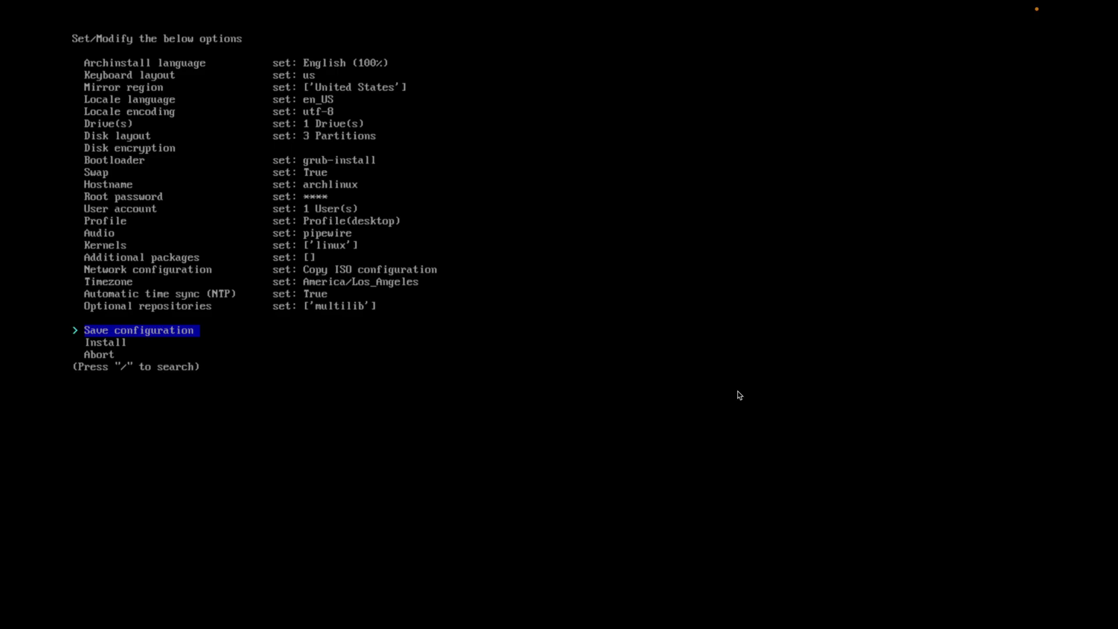
Save all configuration files to the default directory, then start the install and accept the summary
key(Return)
key(Down)
key(Down)
key(Down)
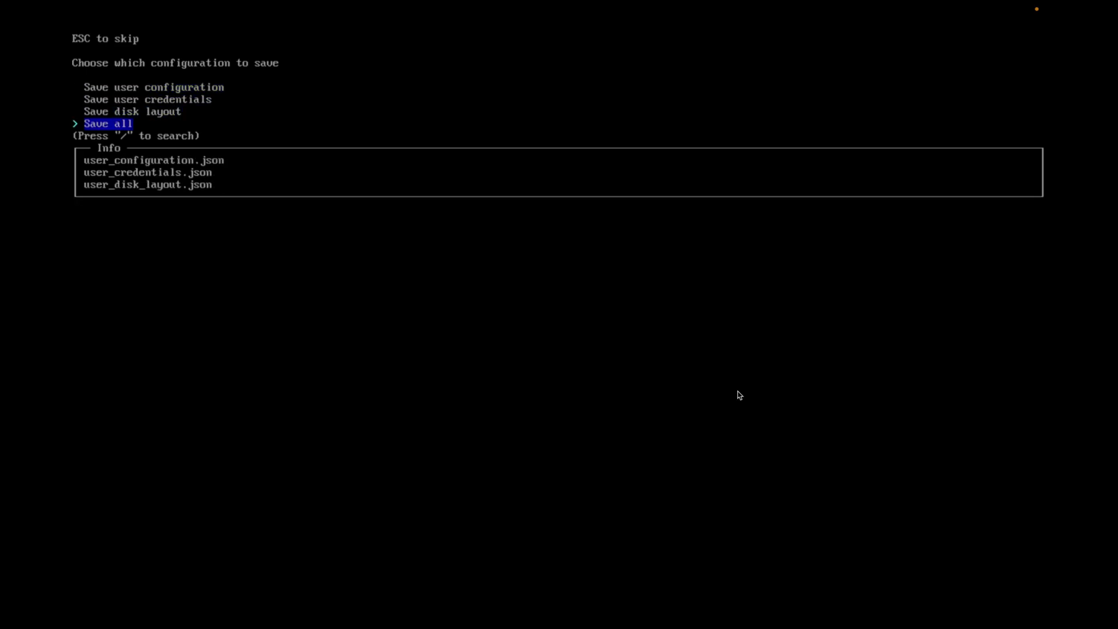
key(Return)
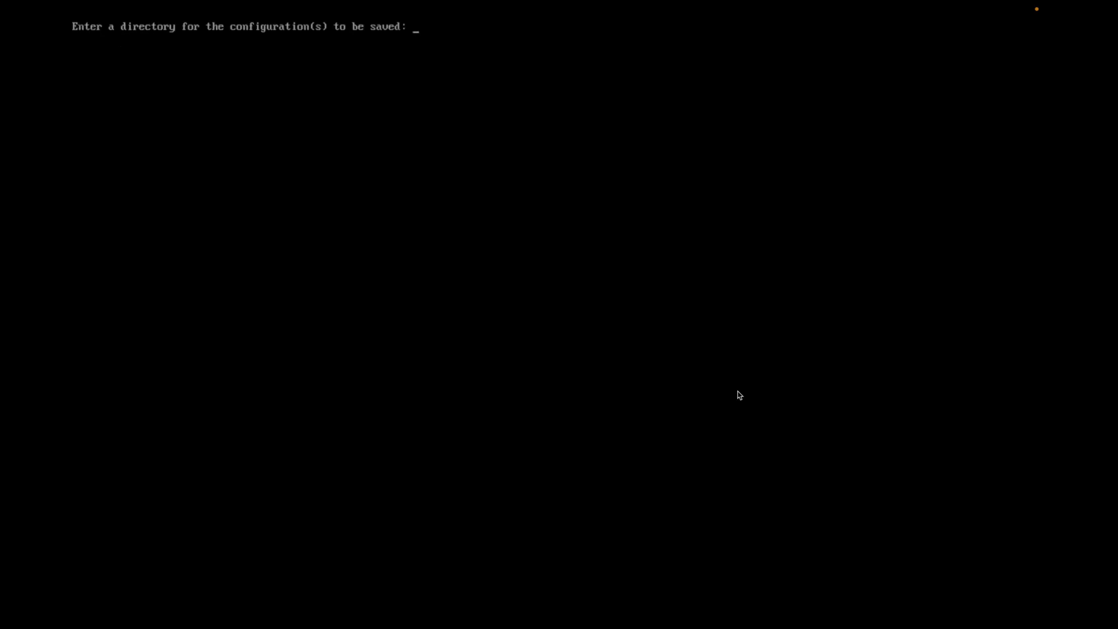
key(Return)
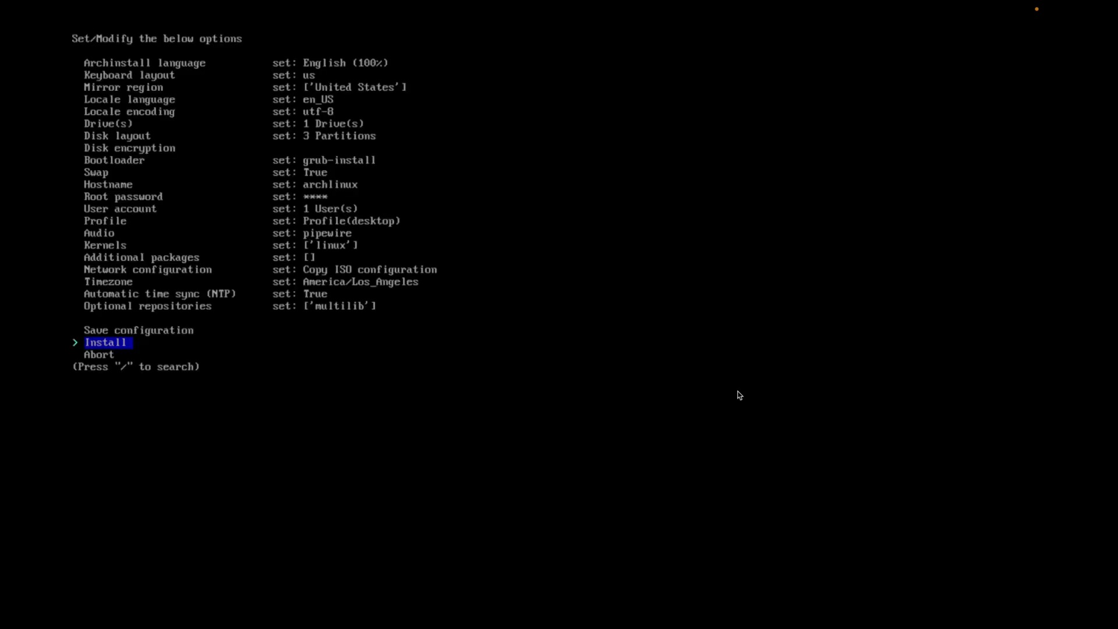
key(Return)
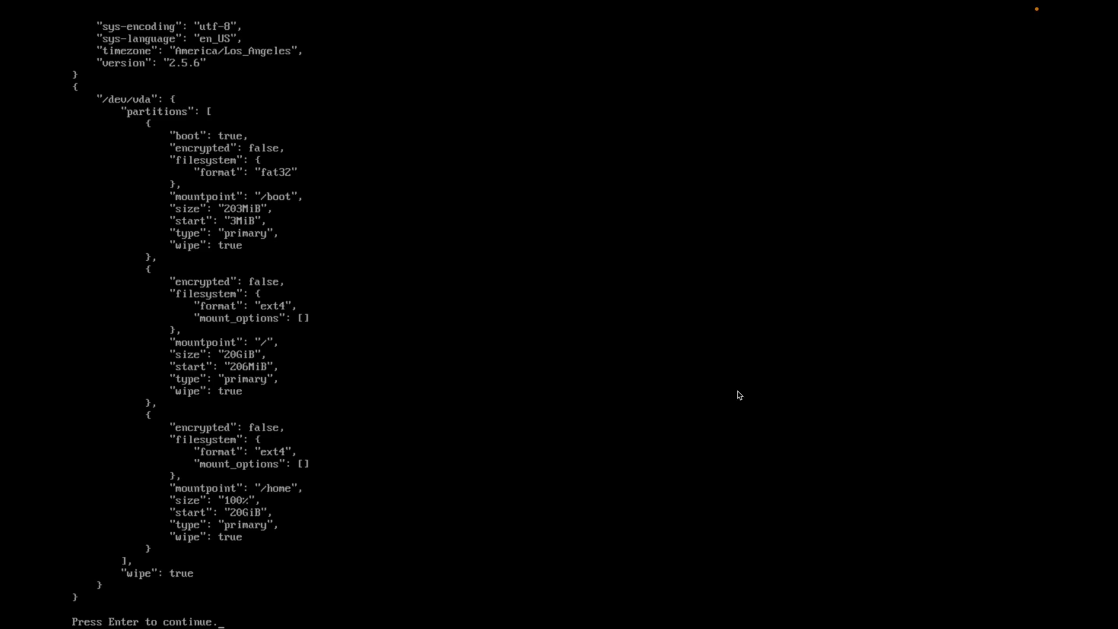
key(Return)
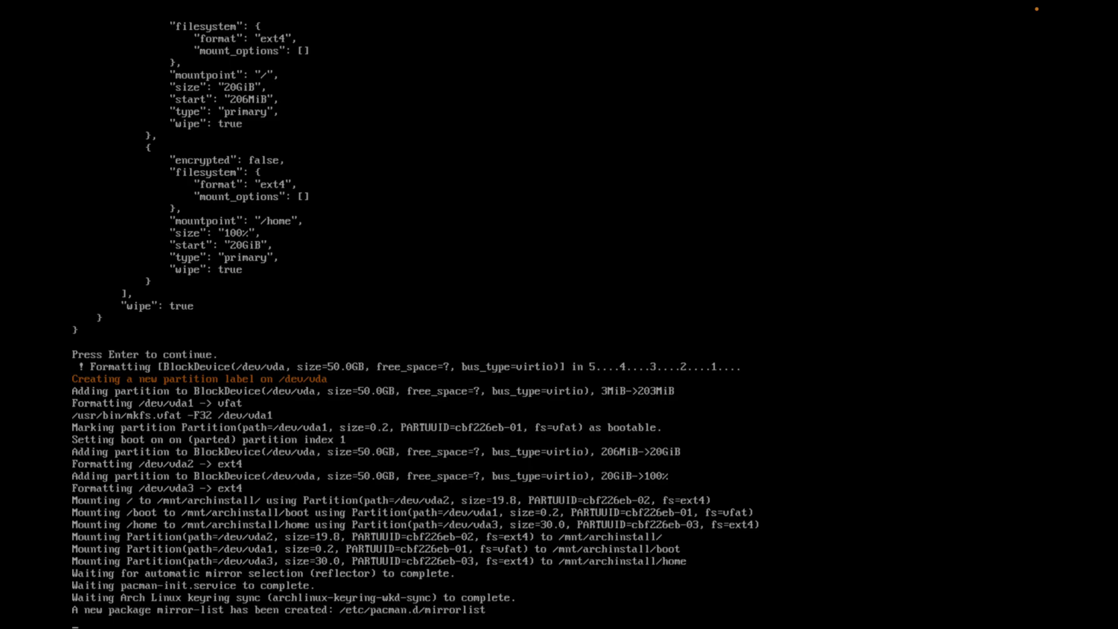
Wait for archinstall to finish installing packages and reach the chroot prompt
mouse_move(900, 43)
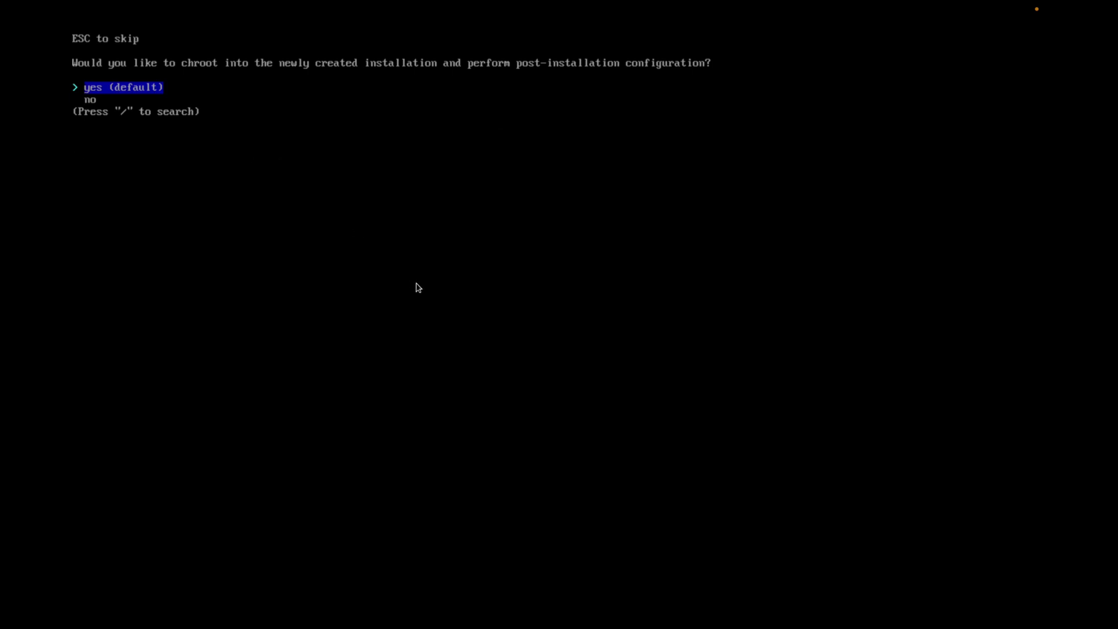
Answer 'no' to chrooting into the new installation
key(Down)
key(Return)
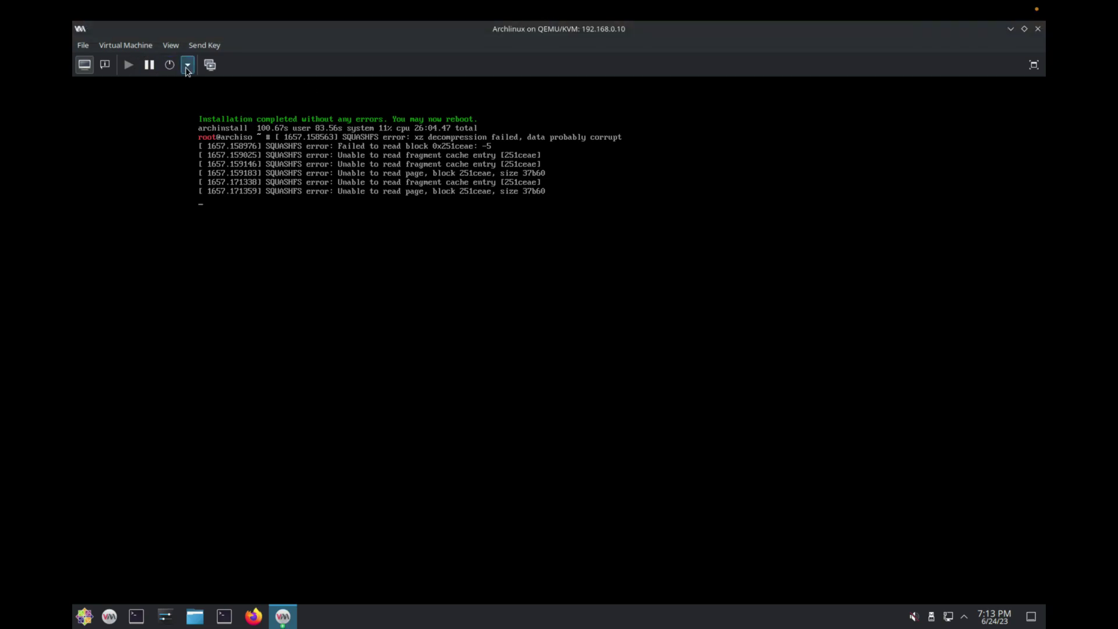
Reset the VM, make its display fullscreen, and boot the Arch Linux GRUB entry
click(188, 68)
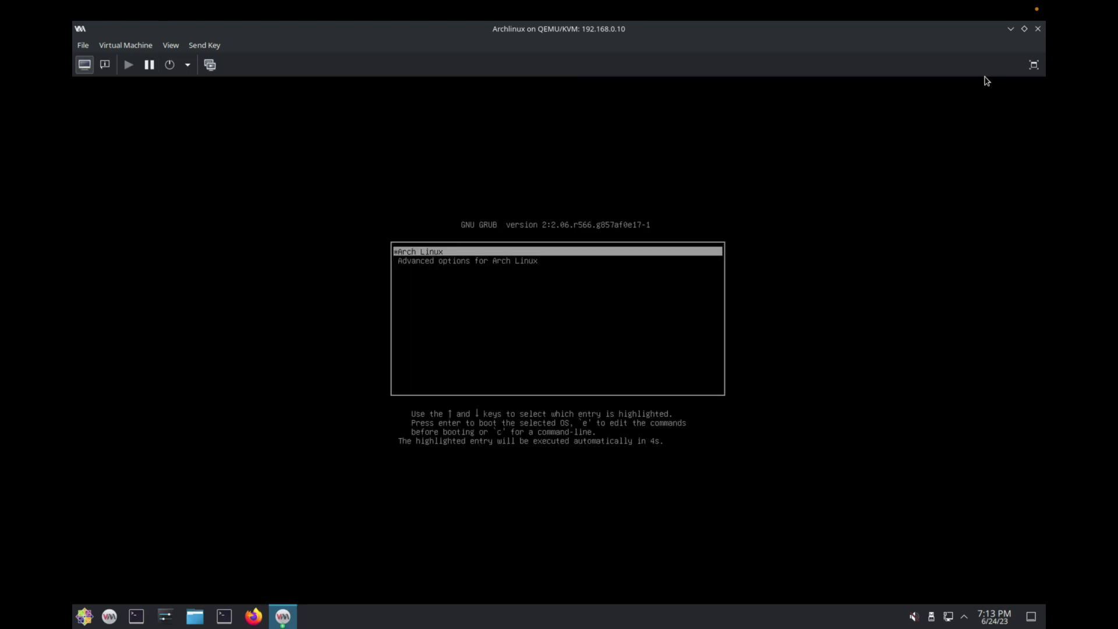
click(1034, 65)
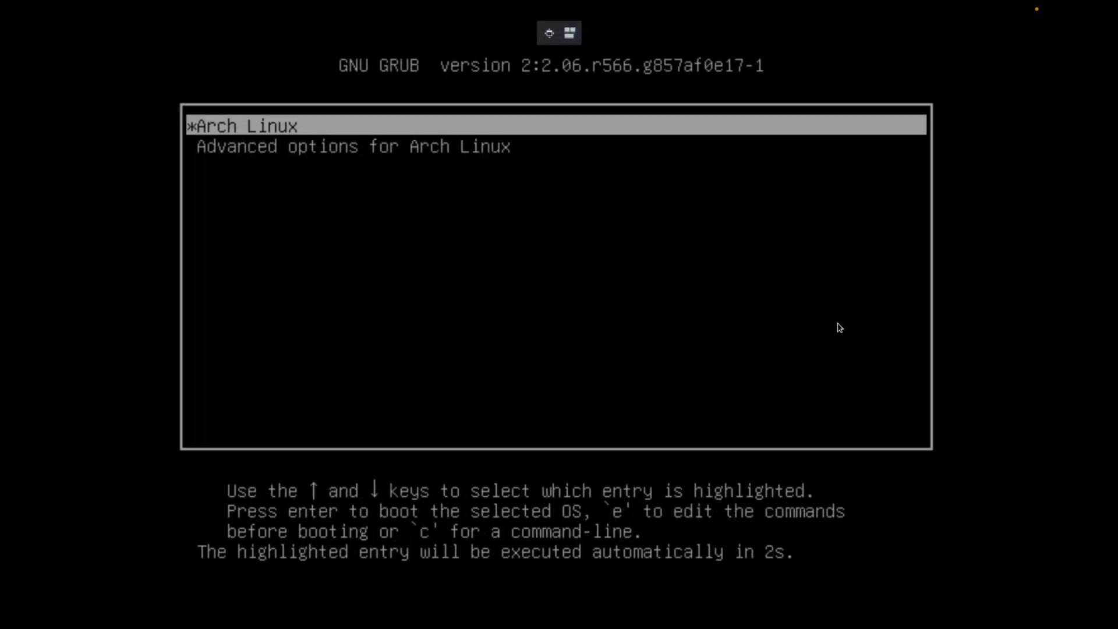
key(Return)
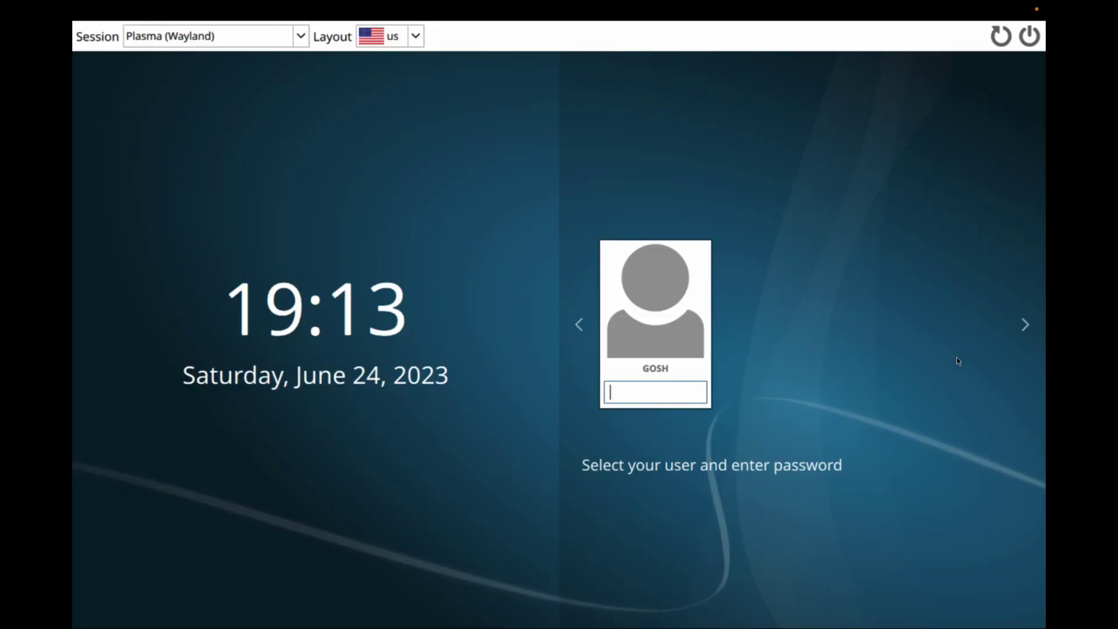
Choose the Plasma (X11) session and log in with the user's password
click(268, 45)
click(212, 81)
click(647, 393)
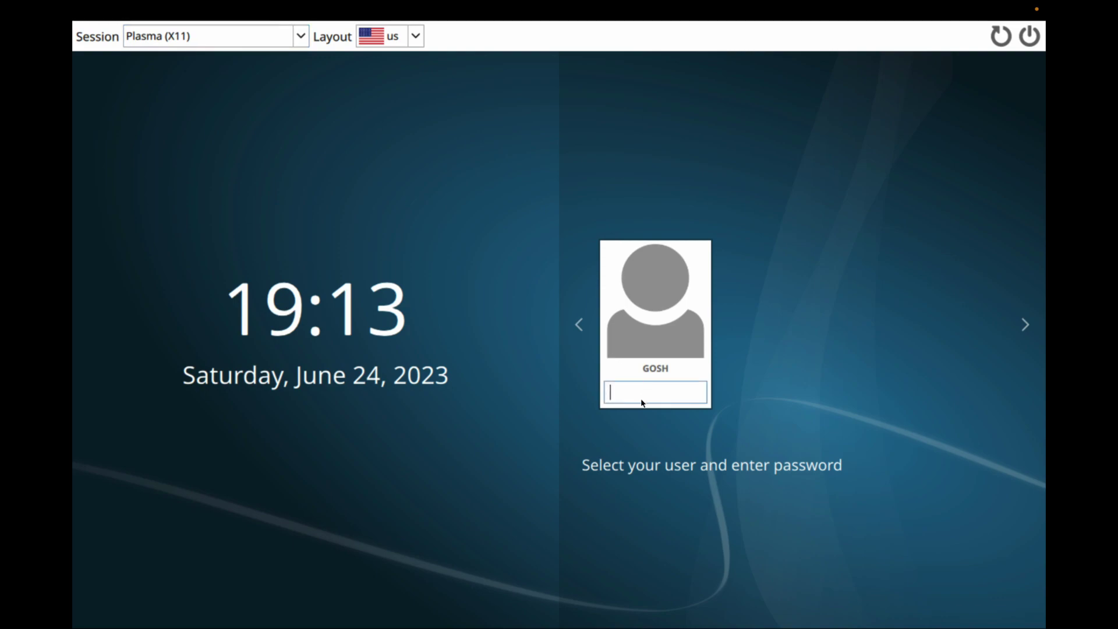
text(****)
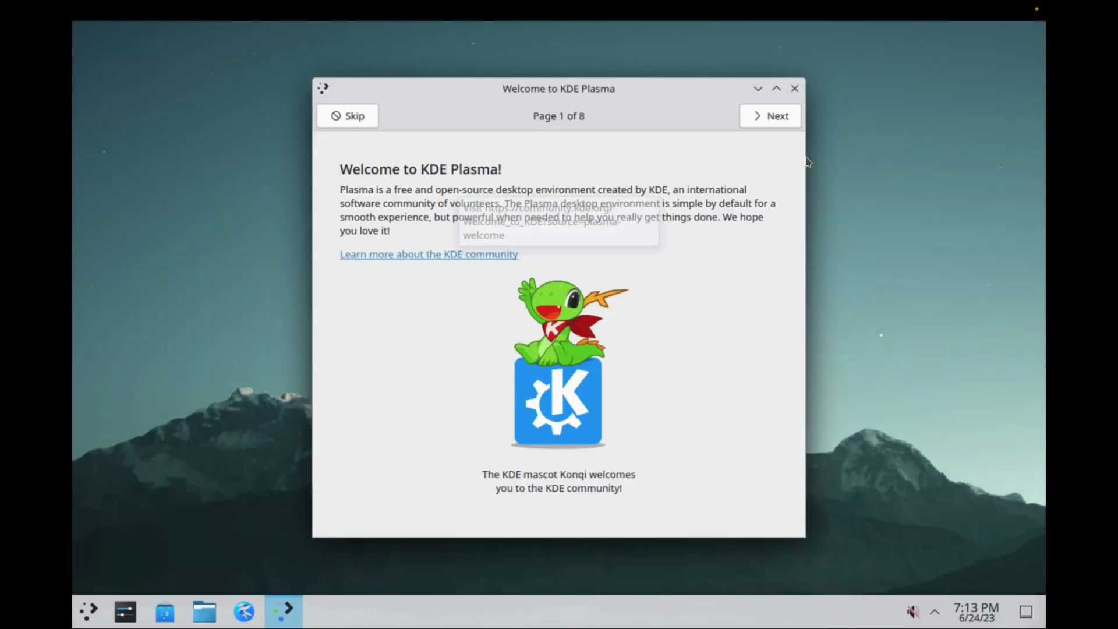
Close the Welcome window and apply the Breeze Dark theme in System Settings
click(795, 89)
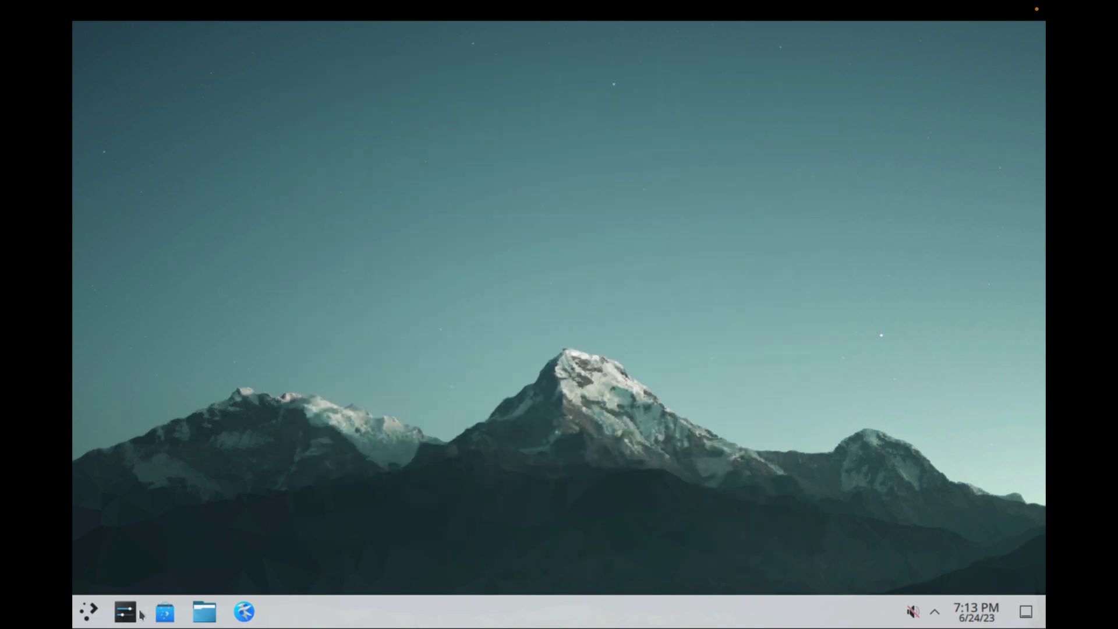
click(86, 616)
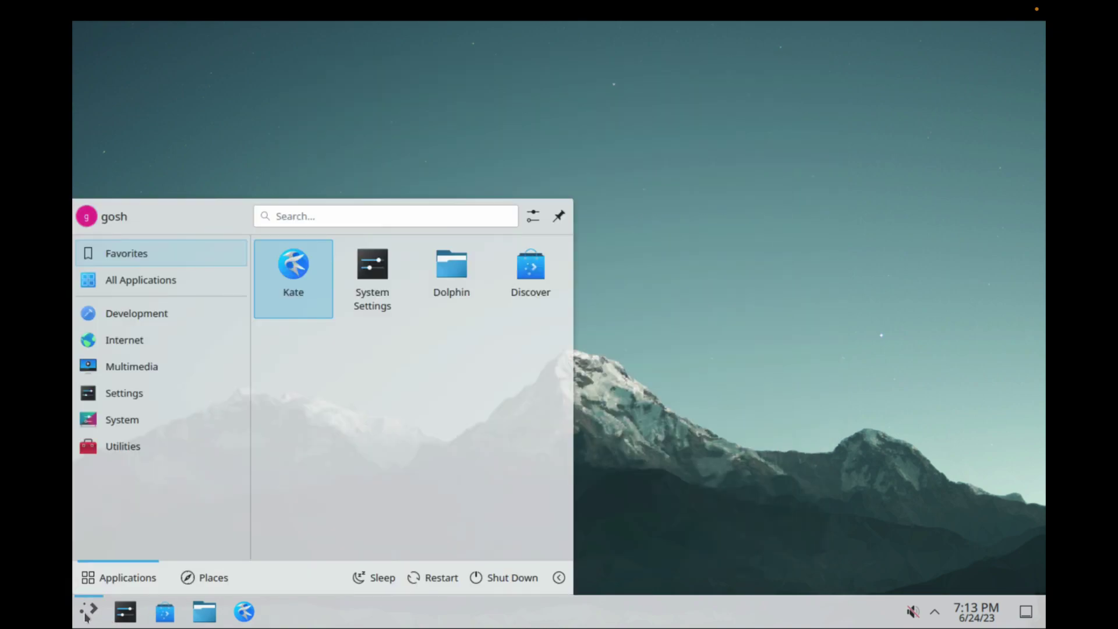
click(87, 616)
click(121, 617)
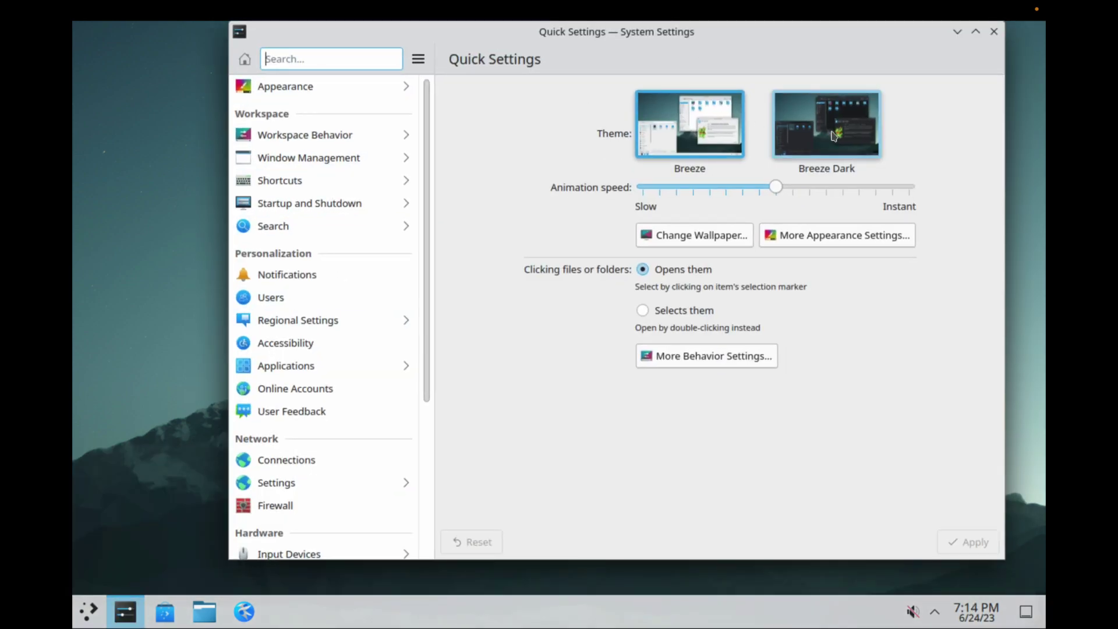
click(834, 136)
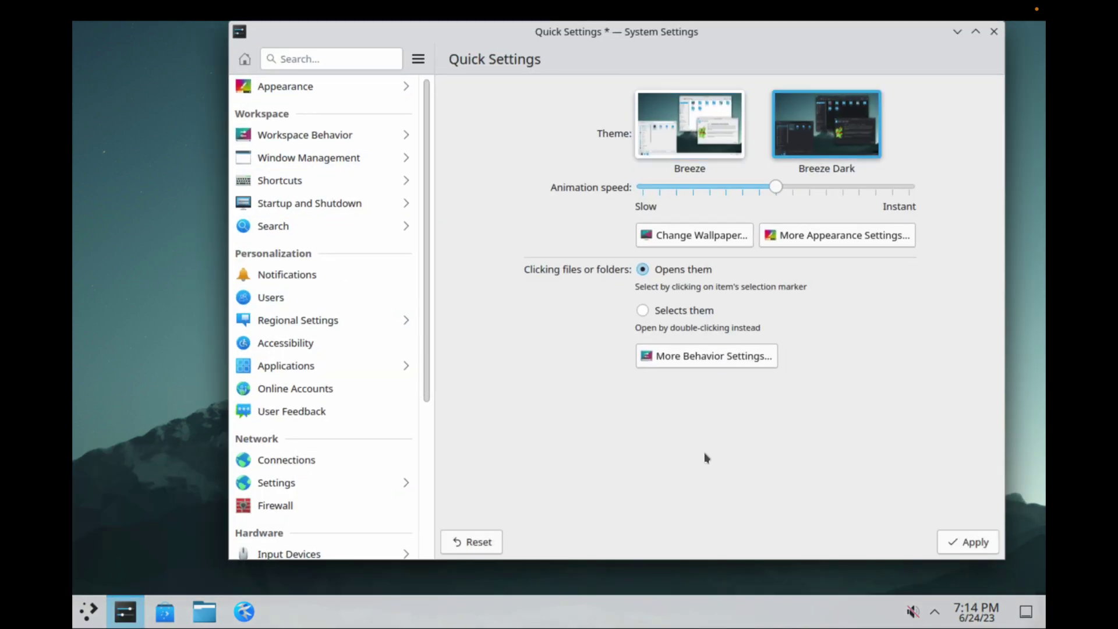
click(958, 541)
Show the About this System page in System Settings
scroll(348, 464, down, 5)
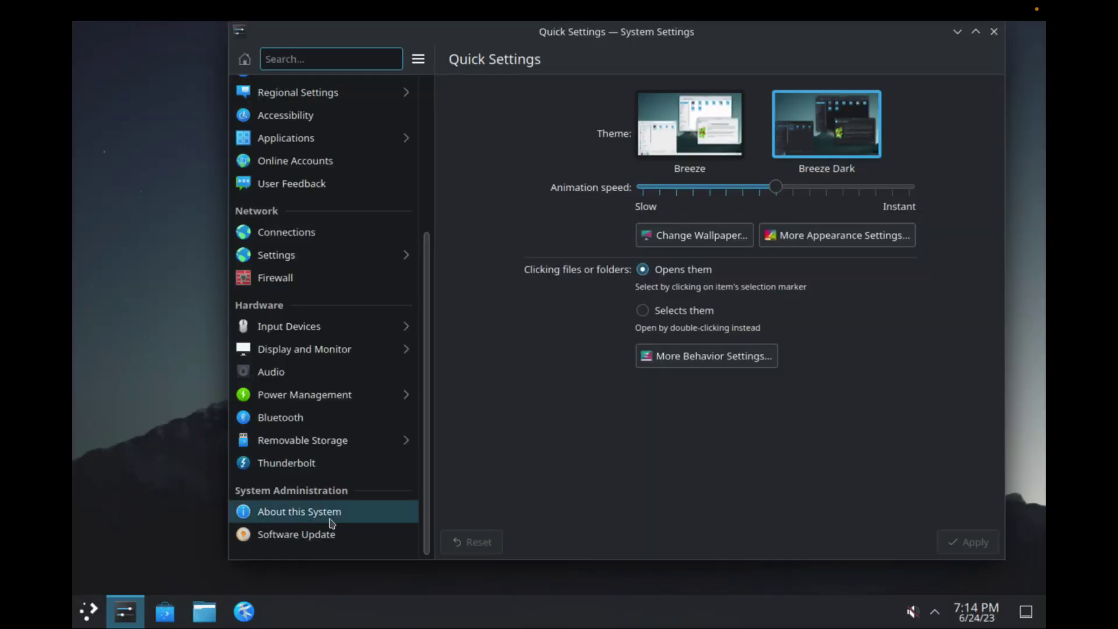
click(307, 518)
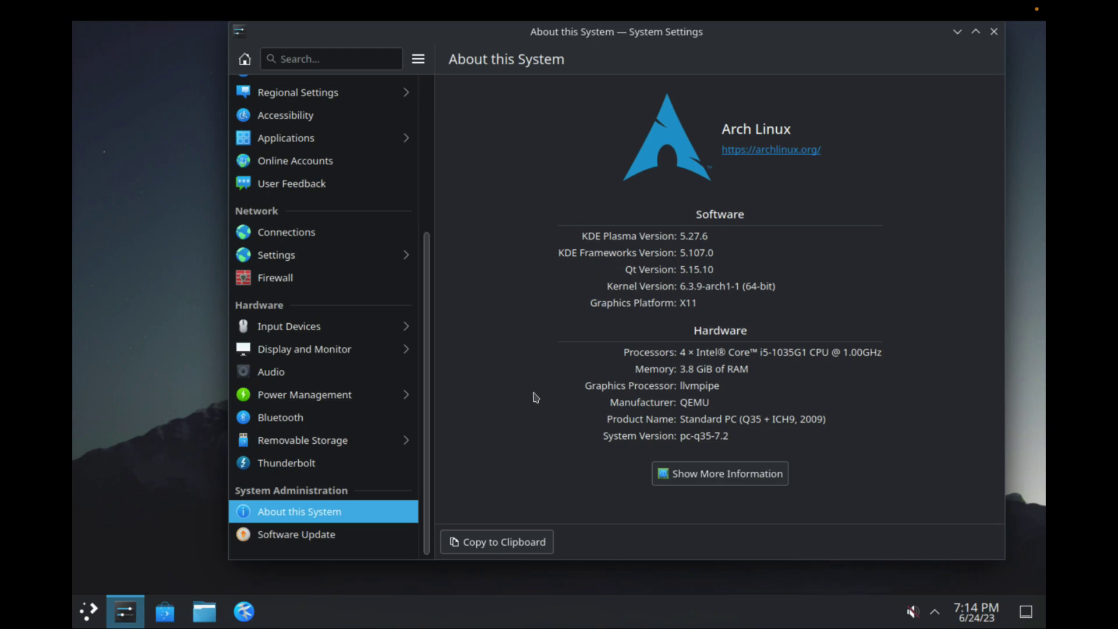
click(88, 612)
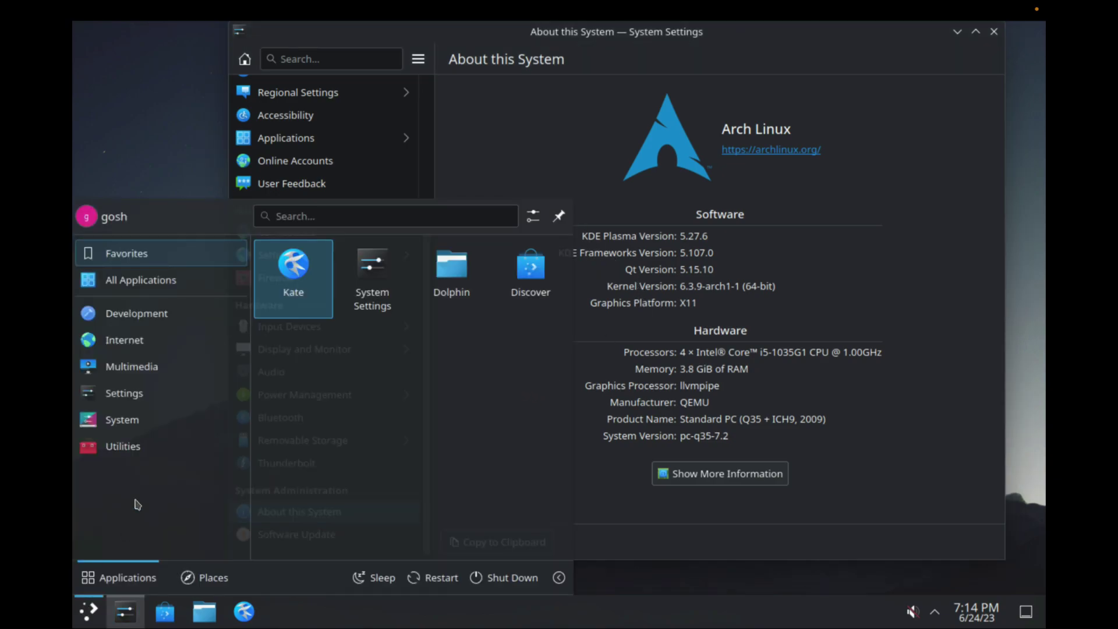
Close System Settings and launch Konsole by searching 'konso' in the launcher
mouse_move(145, 425)
mouse_move(146, 367)
click(974, 103)
click(995, 32)
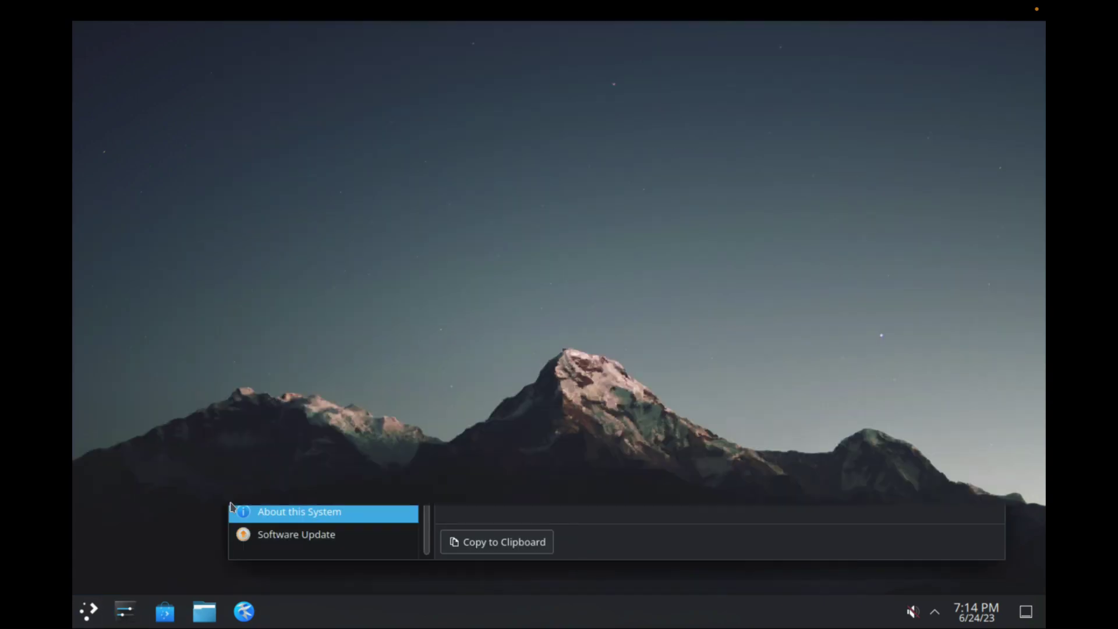
click(88, 617)
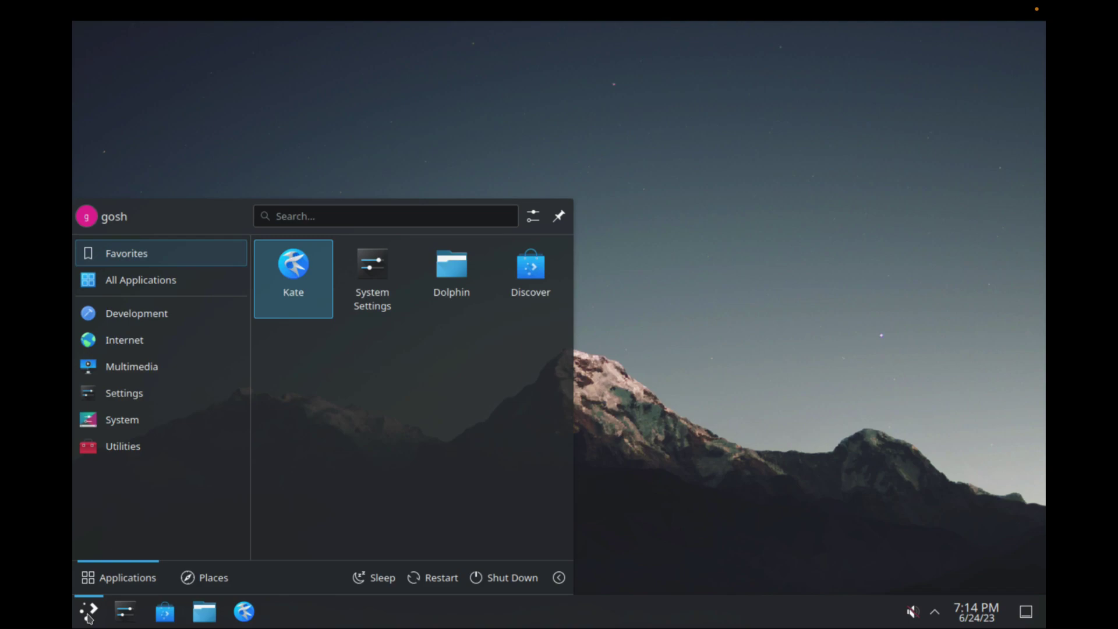
text(konso)
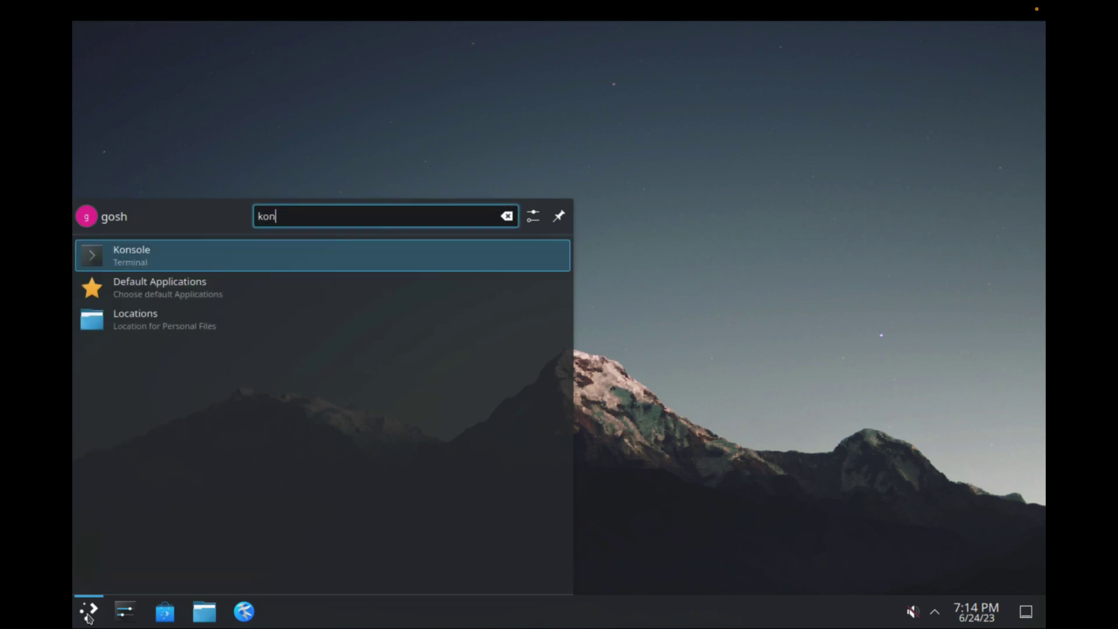
key(Return)
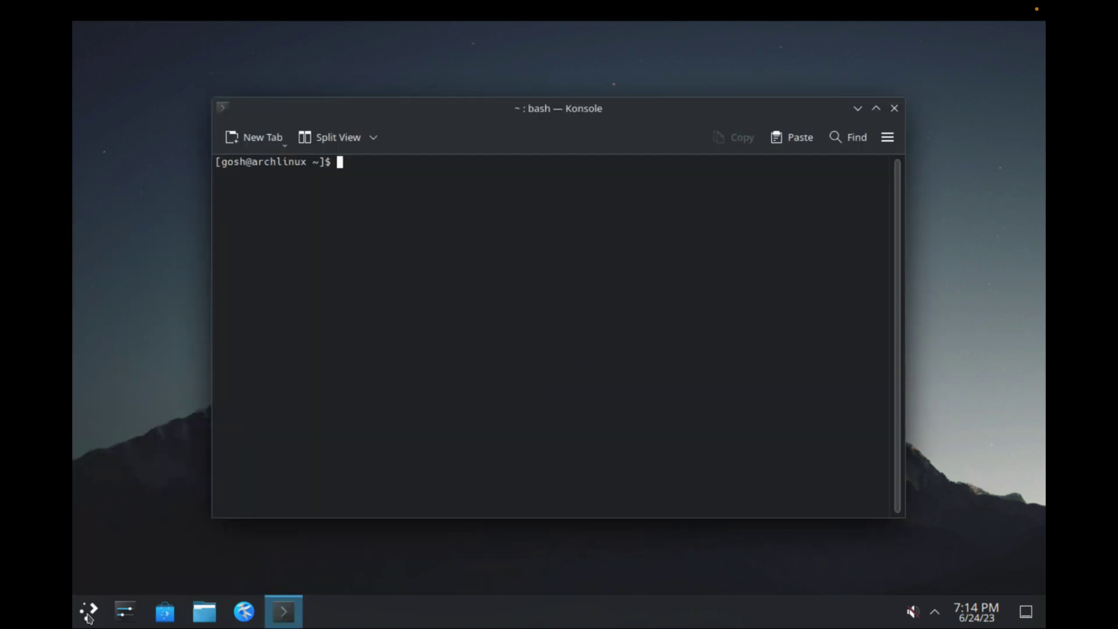
Install neofetch with 'sudo pacman -S neofetch', entering the sudo password and confirming
text(sudo pacman -S neofetch)
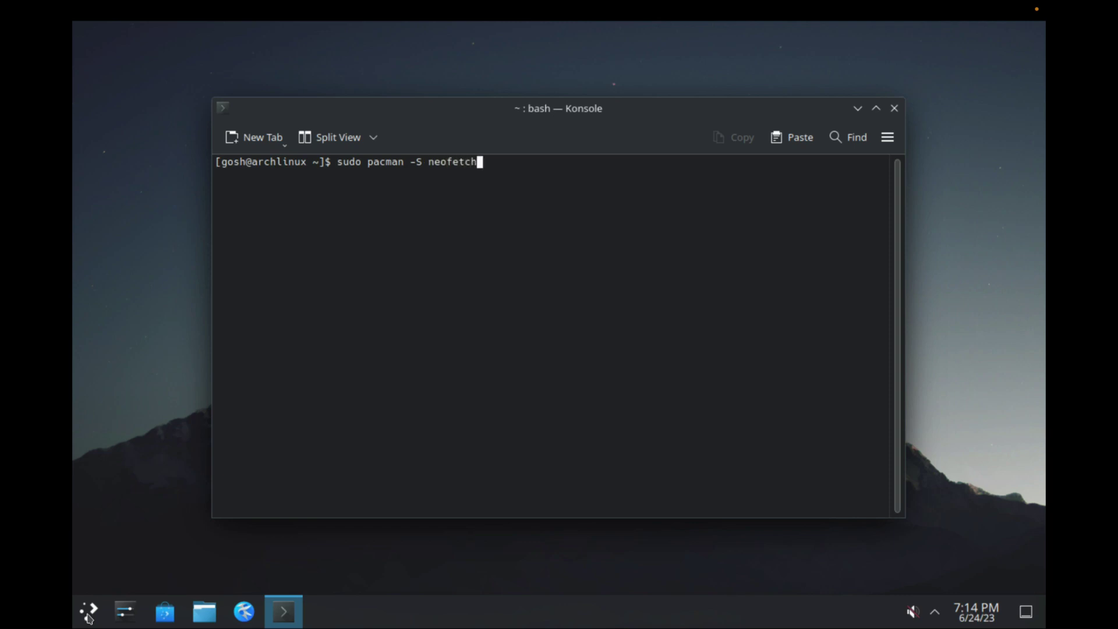
key(Return)
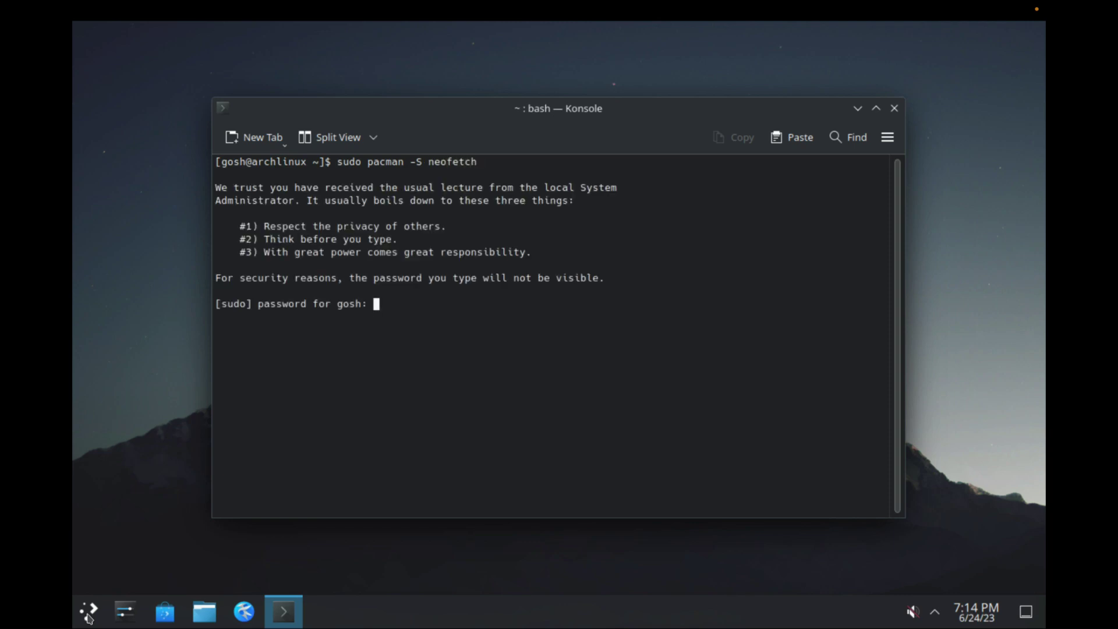
key(Return)
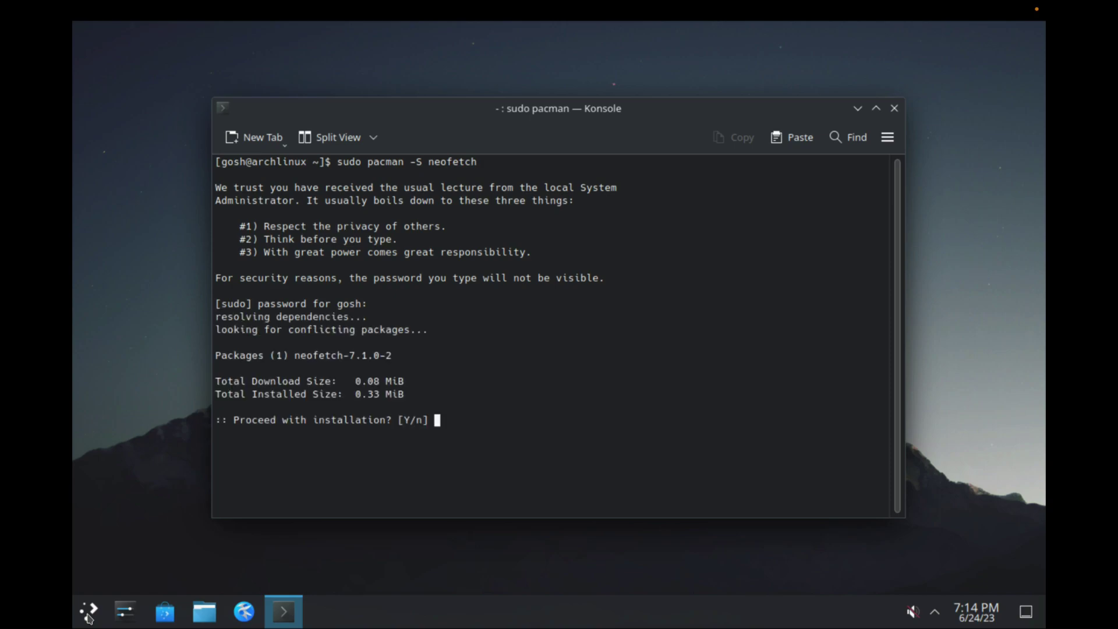
key(Return)
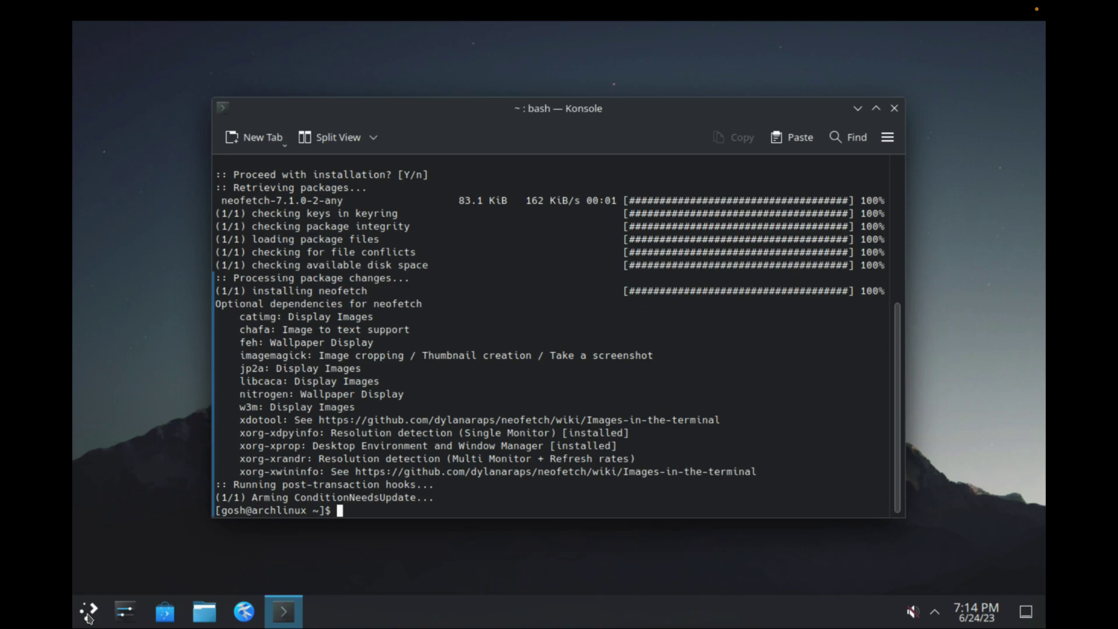
Clear the terminal and run neofetch to display the Arch Linux system details
text(clear)
key(Return)
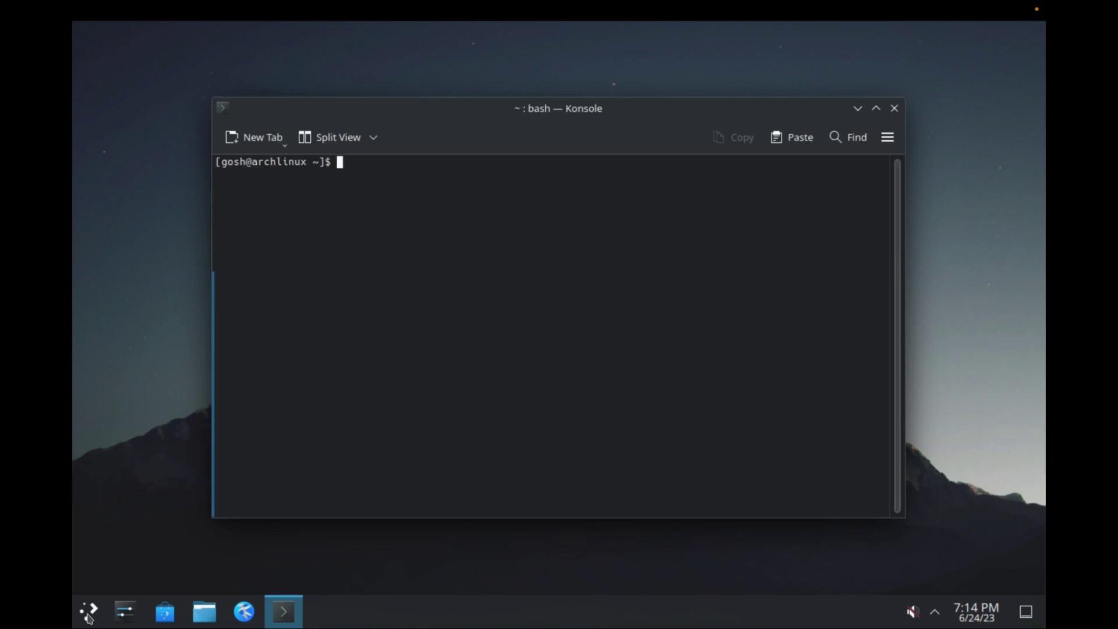
text(neofetch)
key(Return)
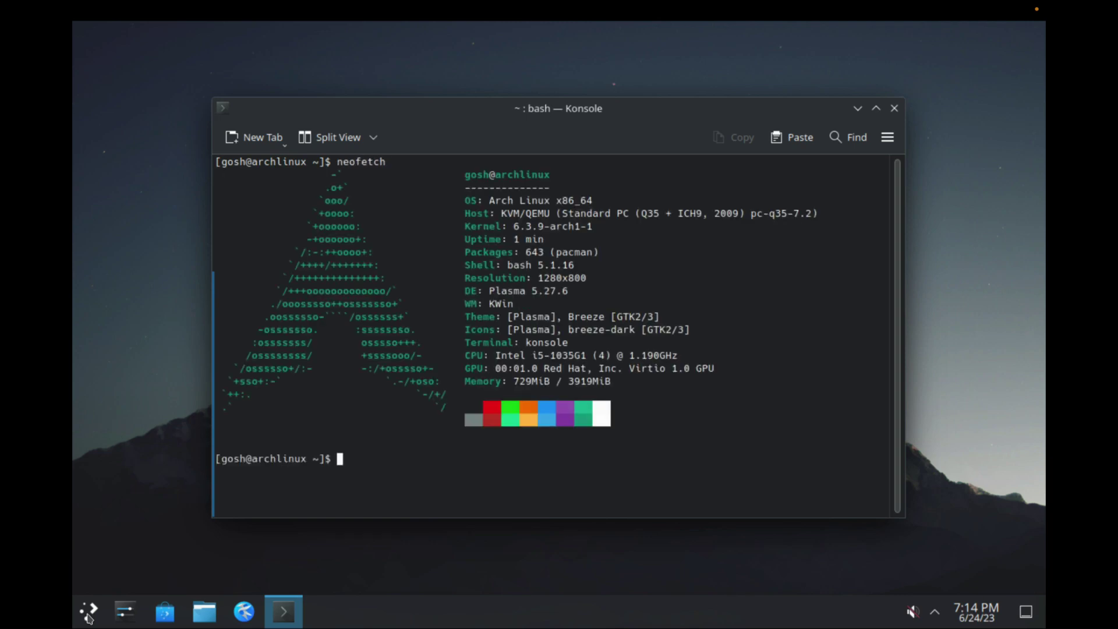